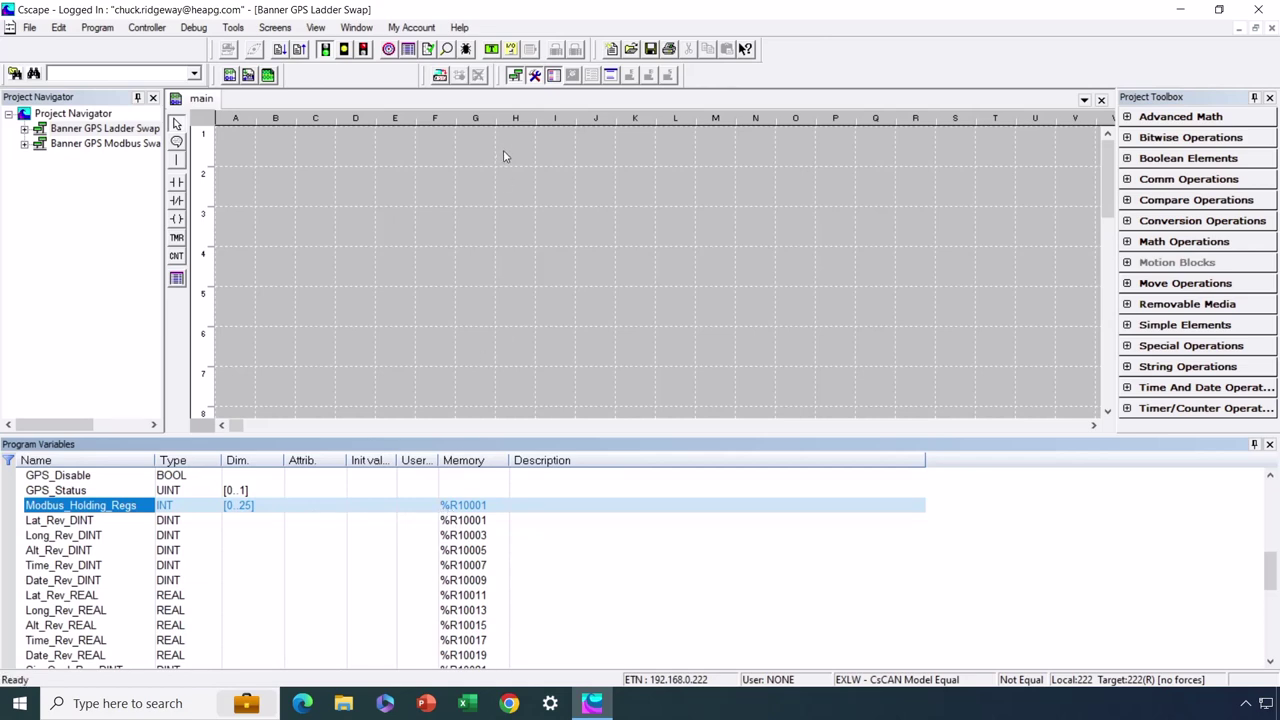
Step: Review the Modbus Master network settings of serial port MJ2 in the hardware configuration
click(511, 52)
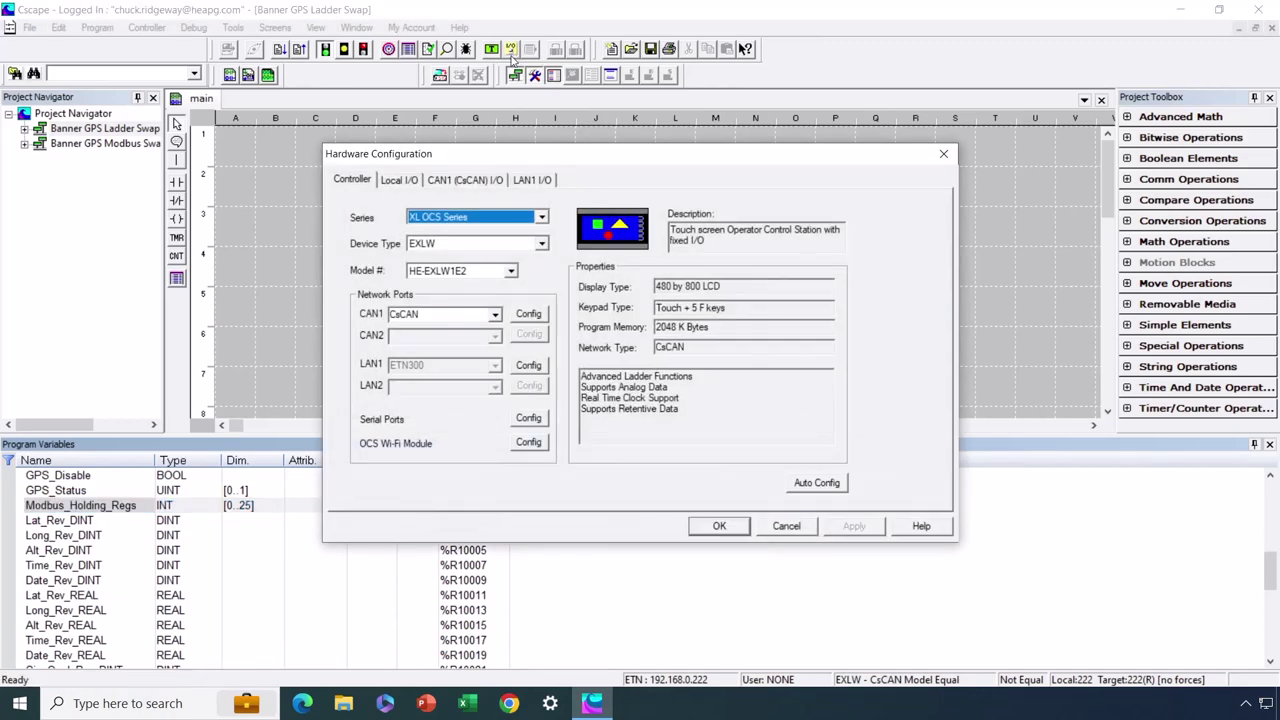
click(526, 420)
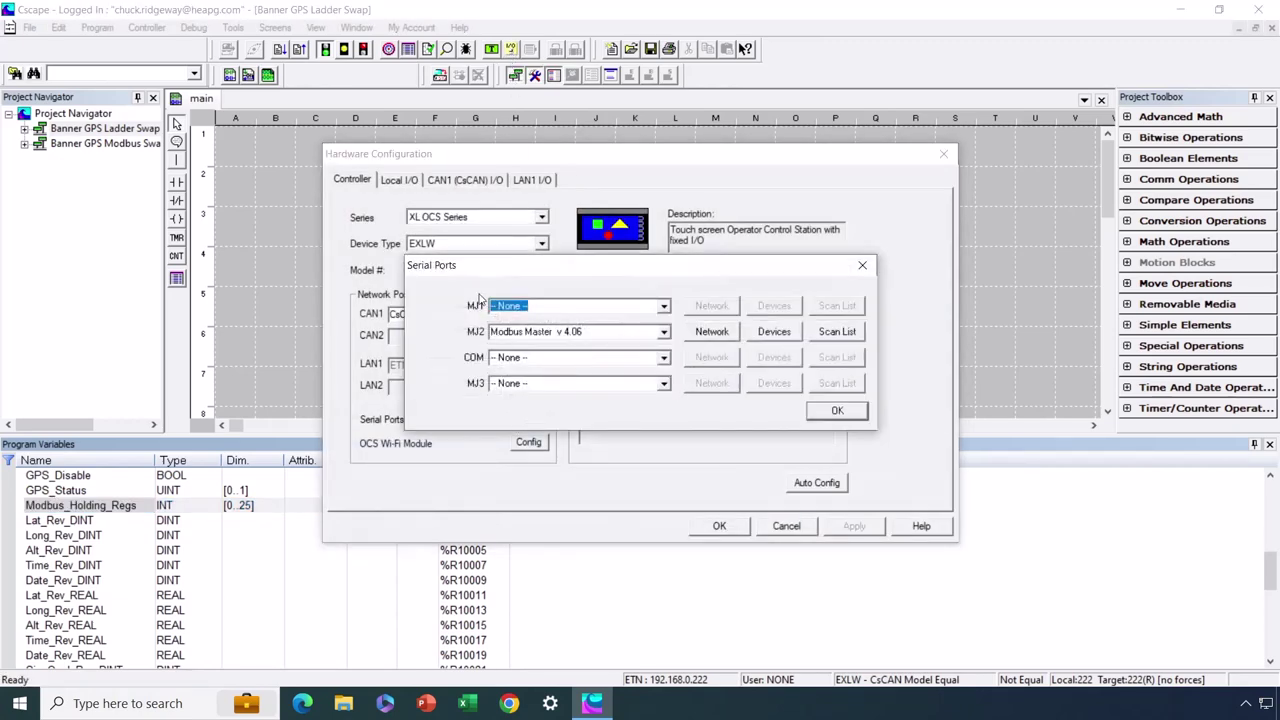
click(712, 332)
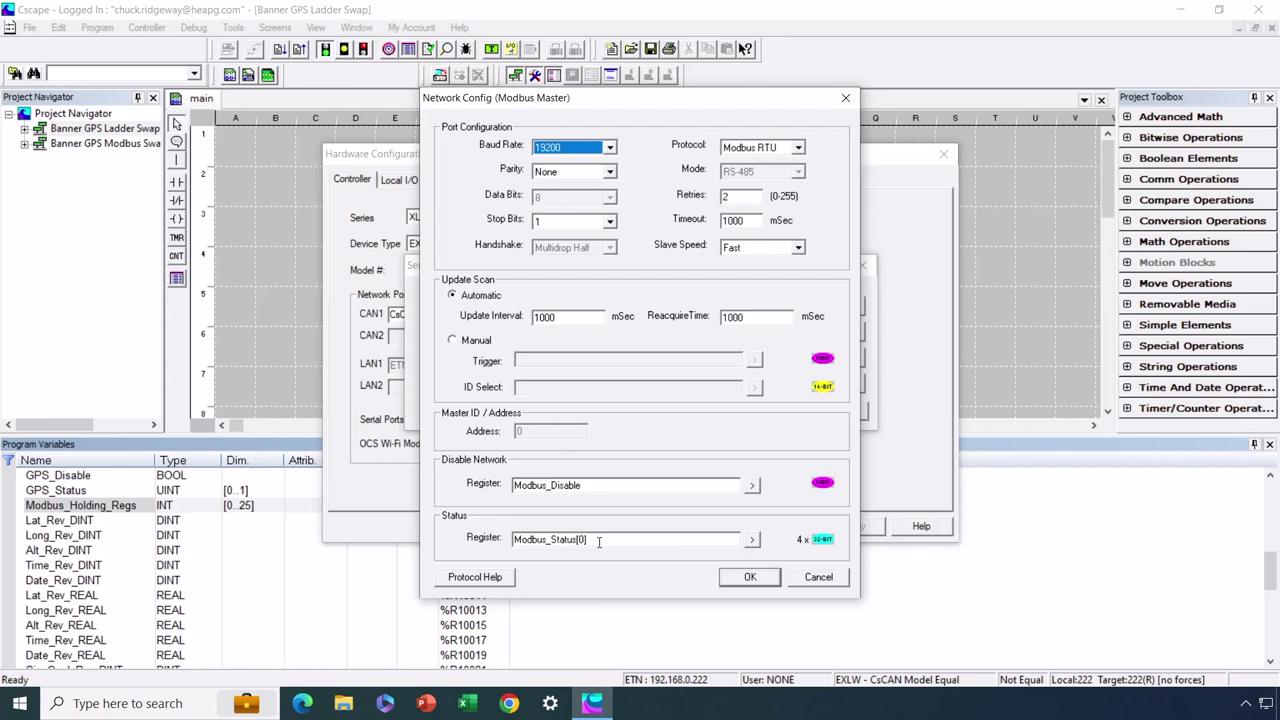
click(742, 580)
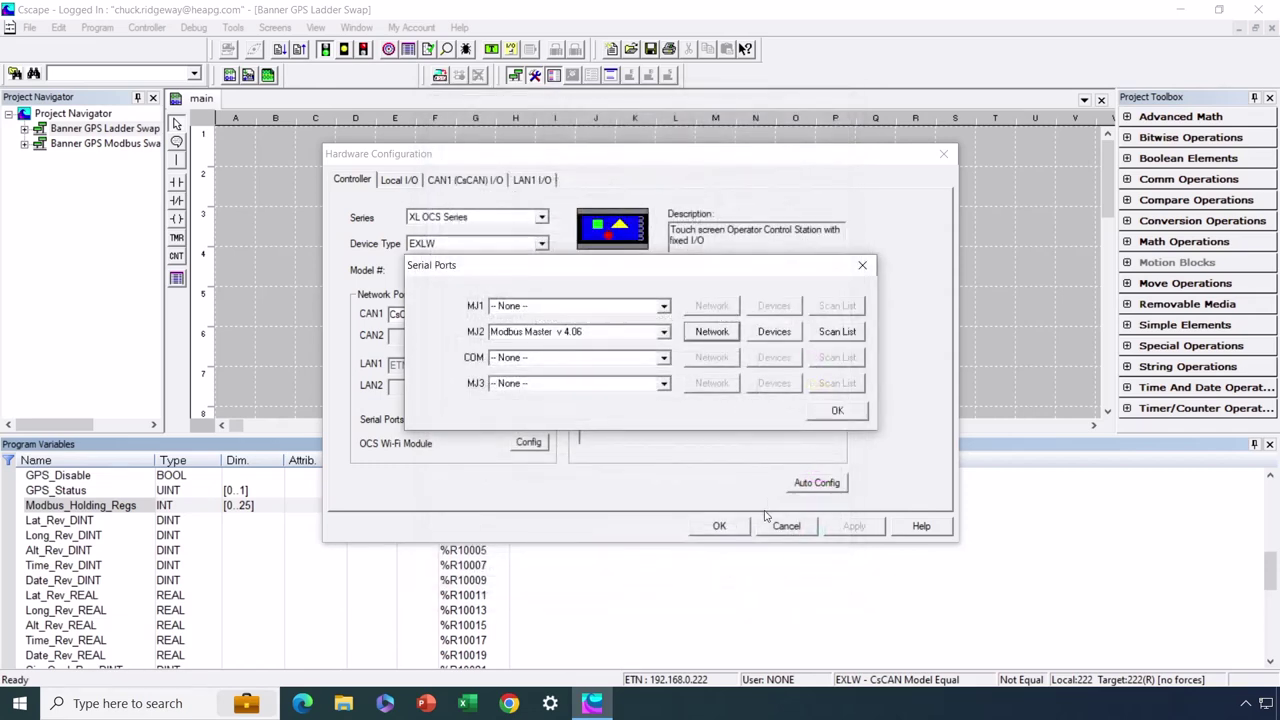
Step: Review the GPS device's slave address, word-swap option, disable register and status settings in MJ2's Modbus device list
click(776, 333)
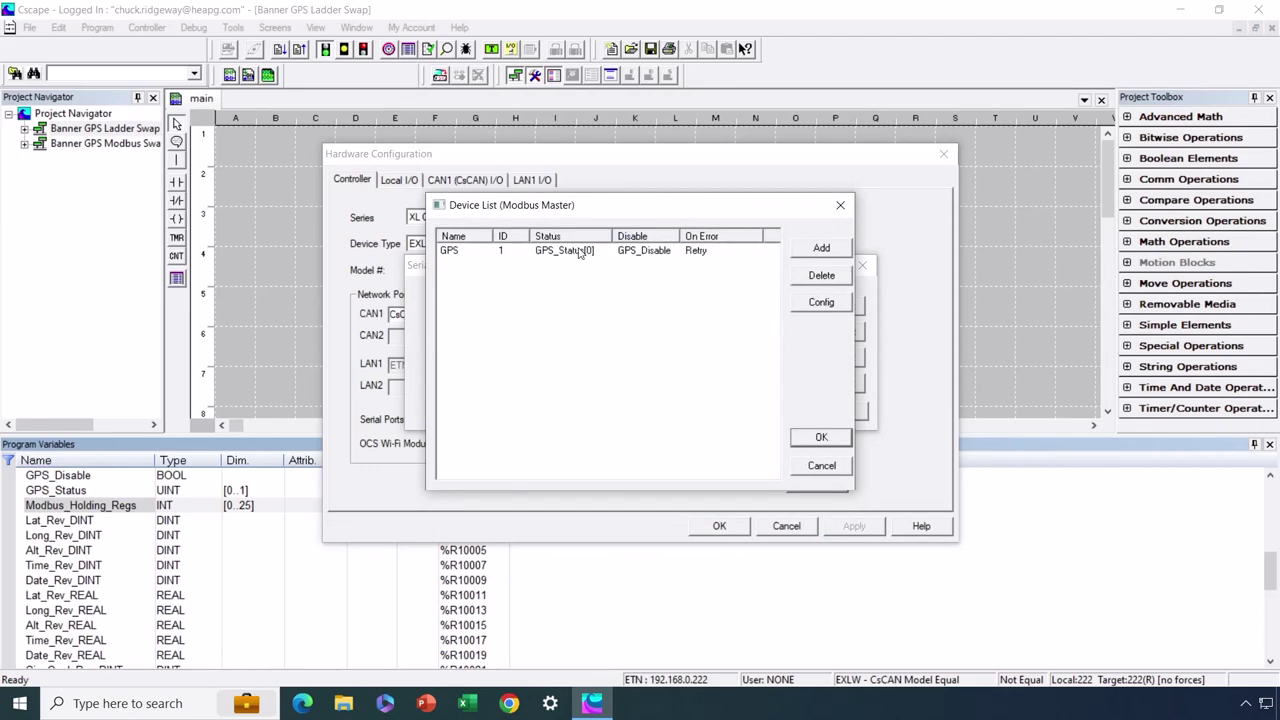
double_click(579, 252)
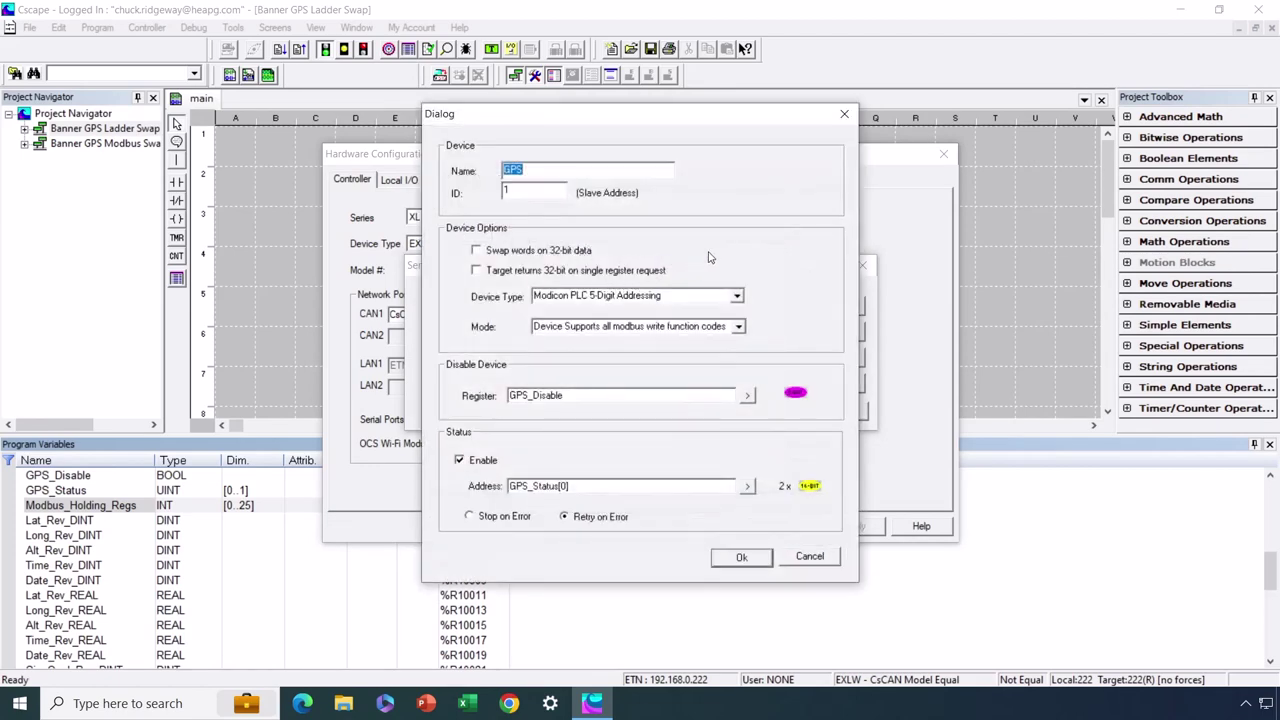
click(585, 171)
click(729, 561)
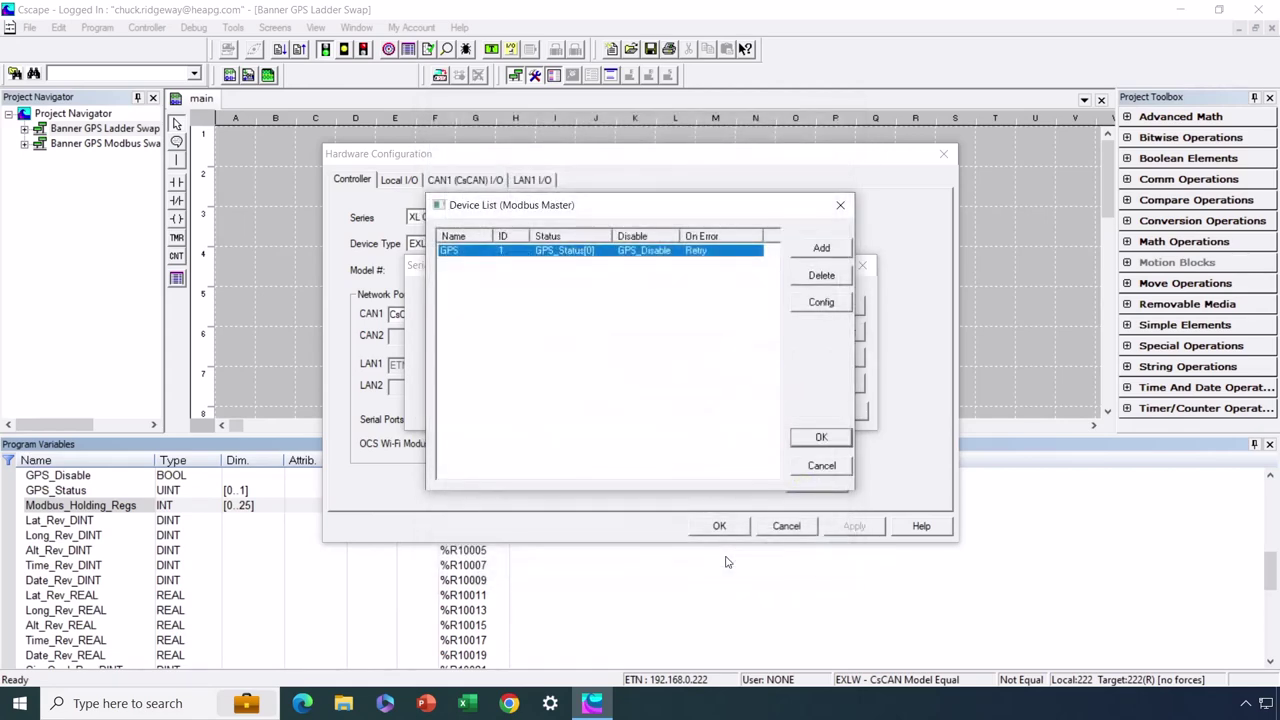
click(818, 438)
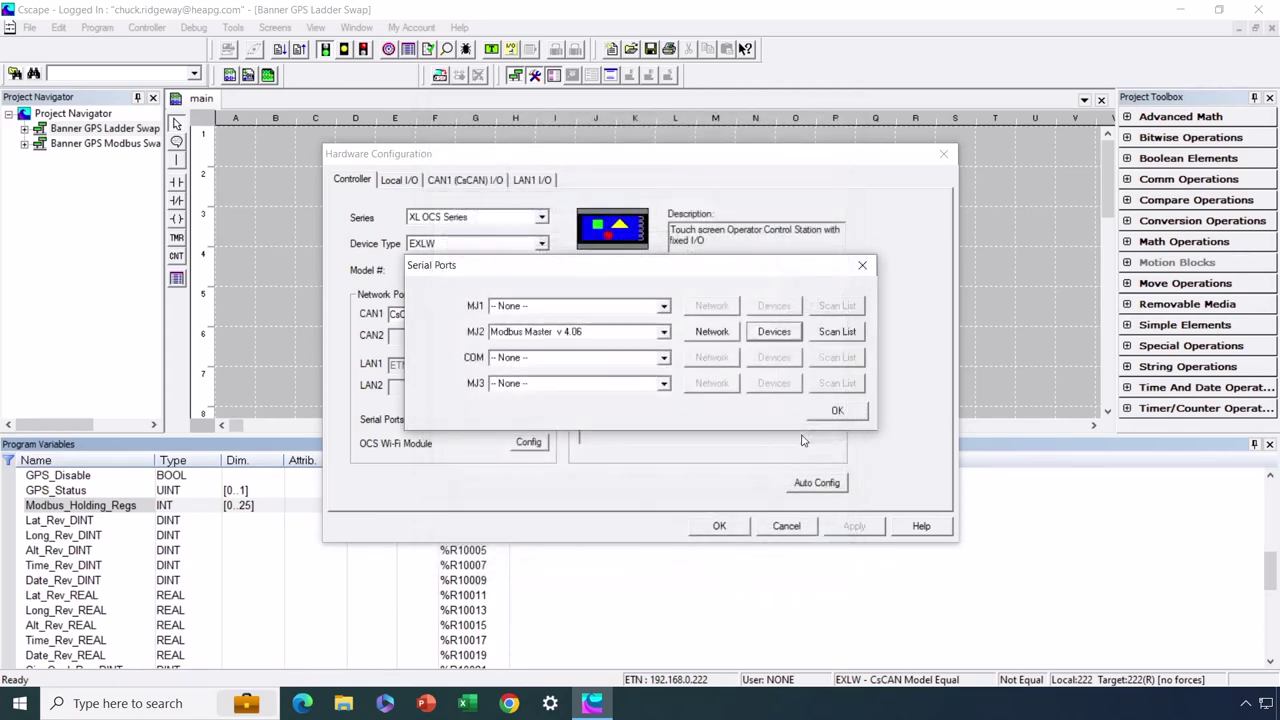
Step: Inspect each of the three GPS entries in MJ2's Modbus scan list, and close the hardware configuration
click(829, 334)
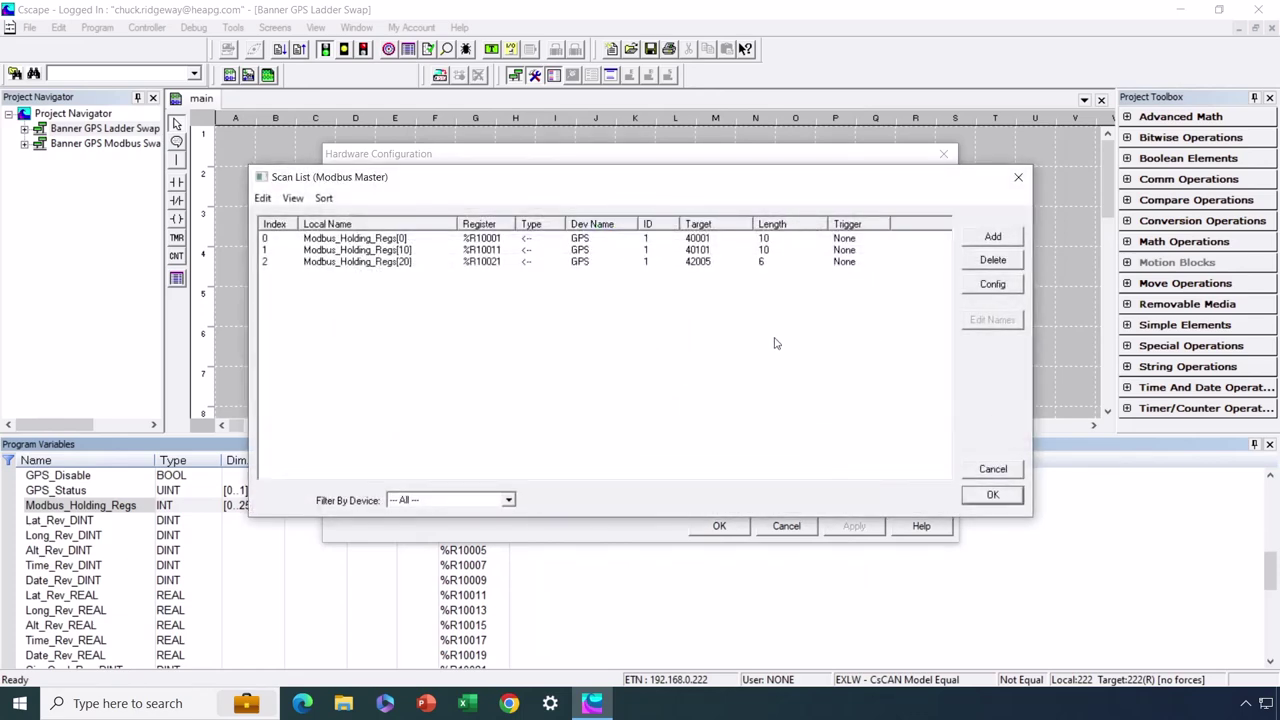
double_click(710, 241)
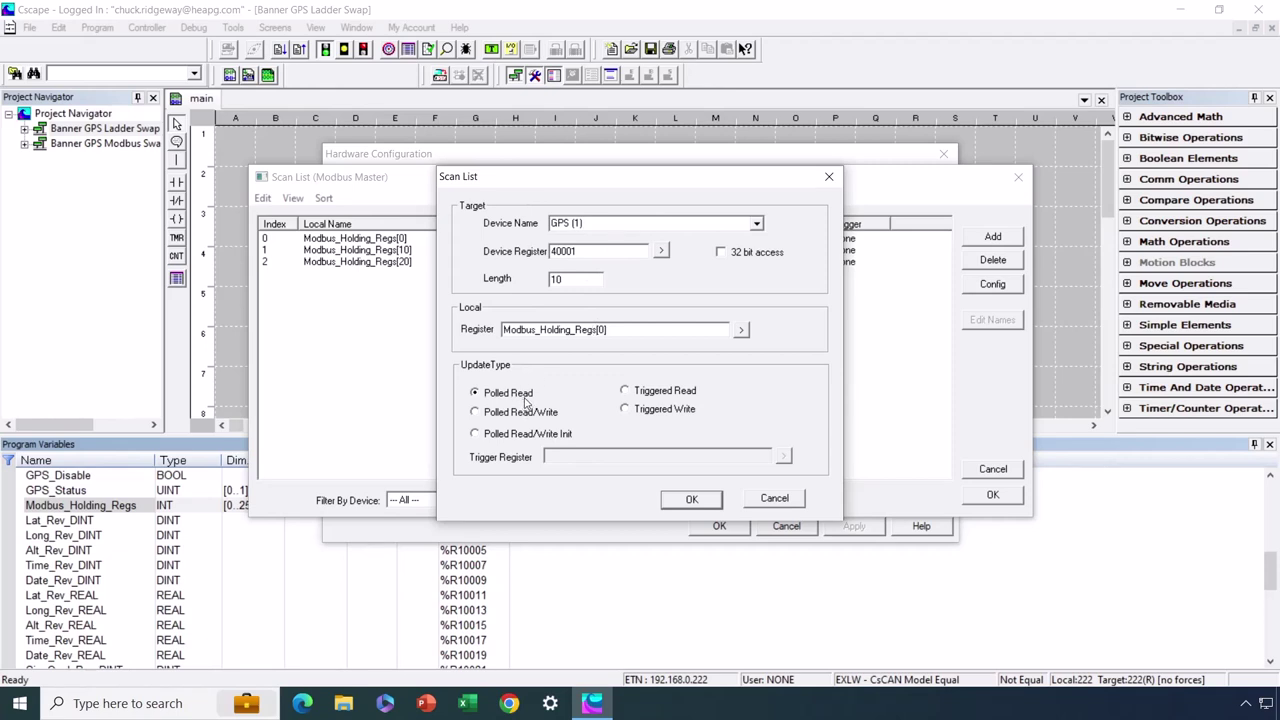
click(689, 500)
double_click(512, 250)
click(679, 500)
double_click(591, 262)
click(691, 500)
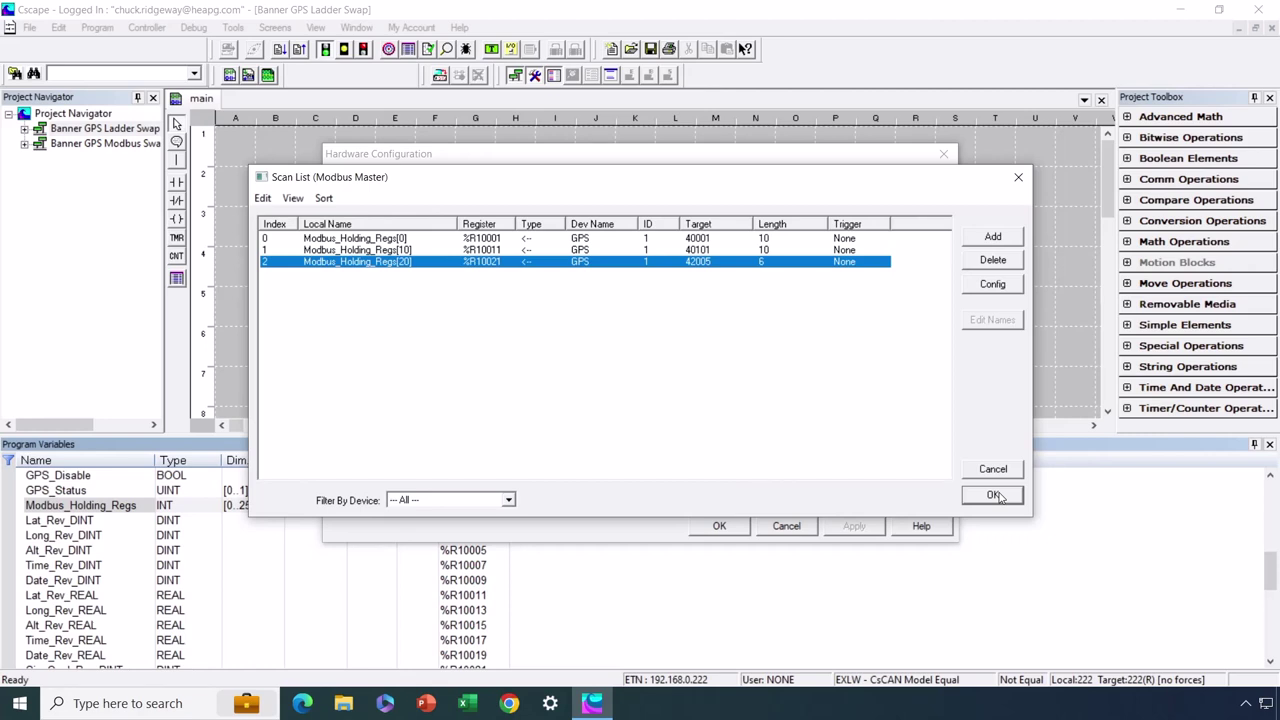
click(995, 495)
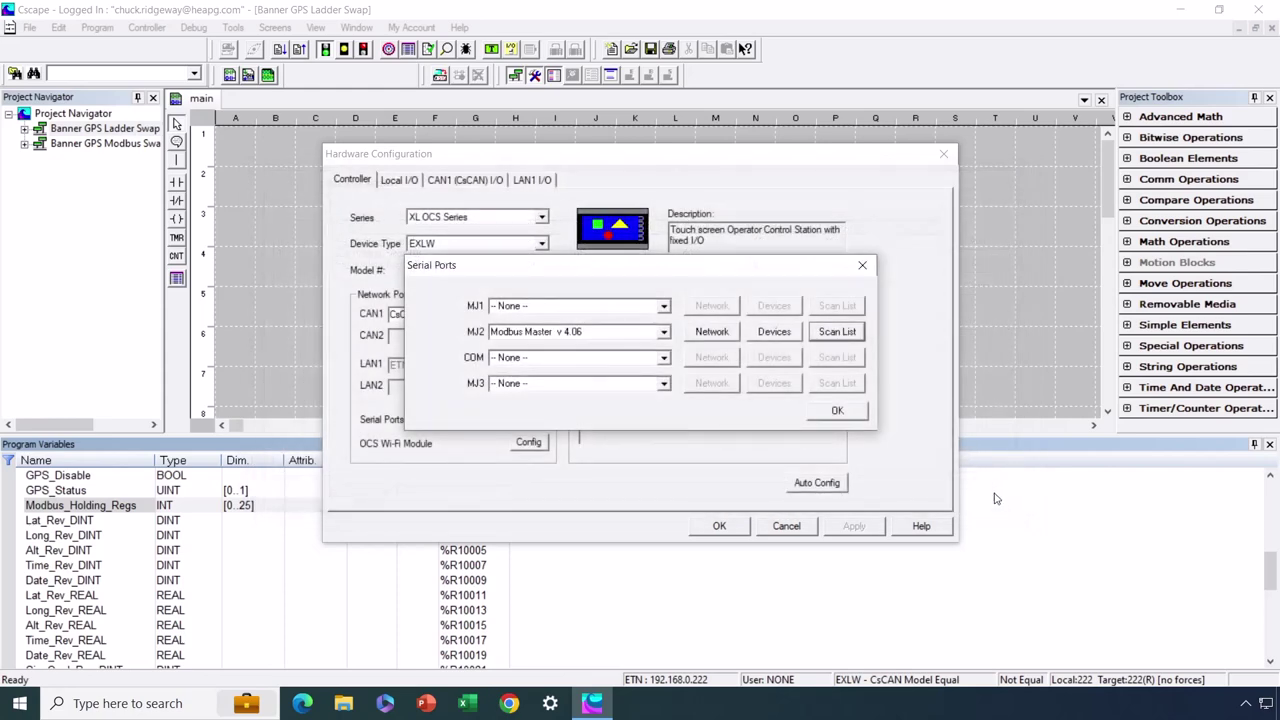
click(838, 418)
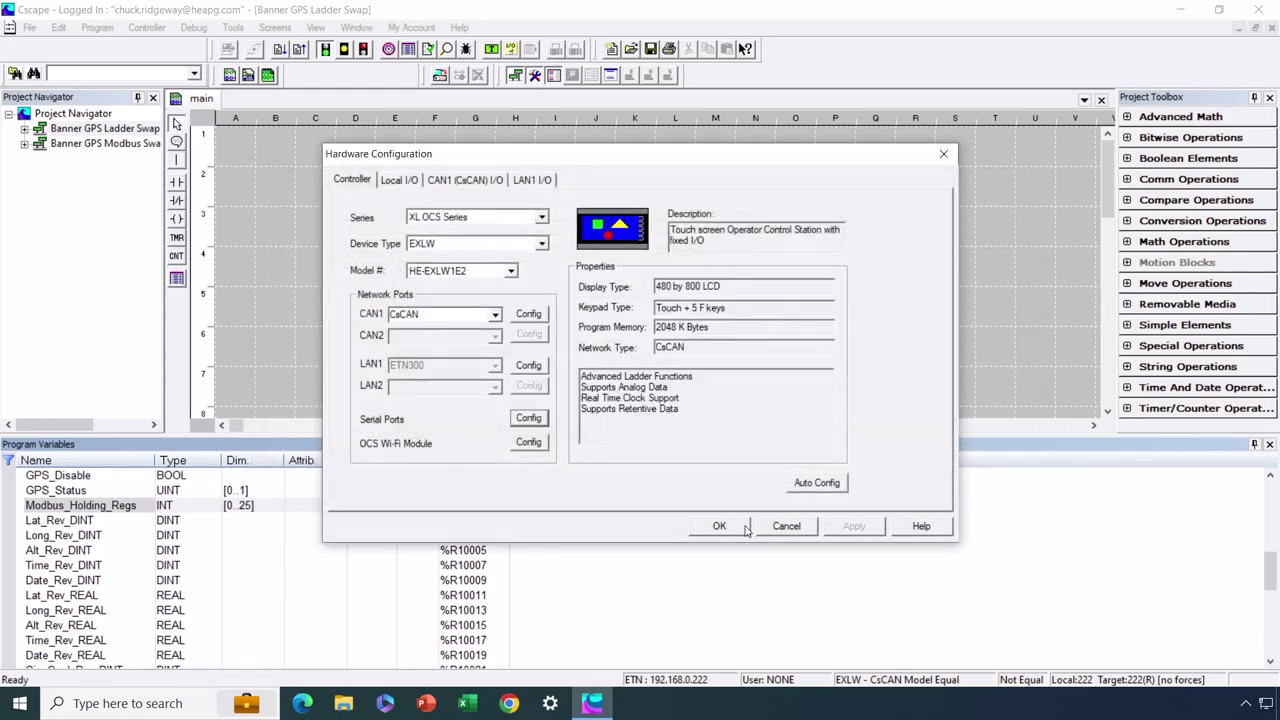
click(730, 526)
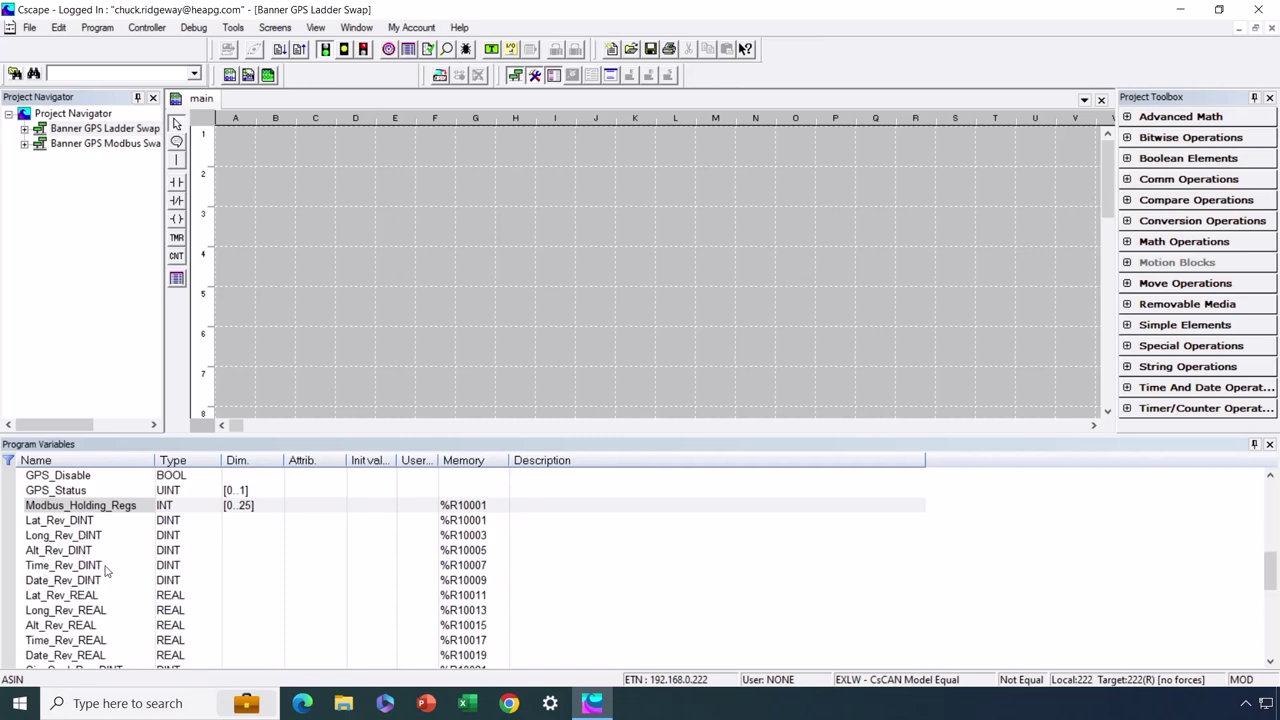
Step: Examine the program variables mapped onto the Modbus holding registers, comparing their types and memory addresses
scroll(116, 572, down, 1)
scroll(116, 572, down, 1)
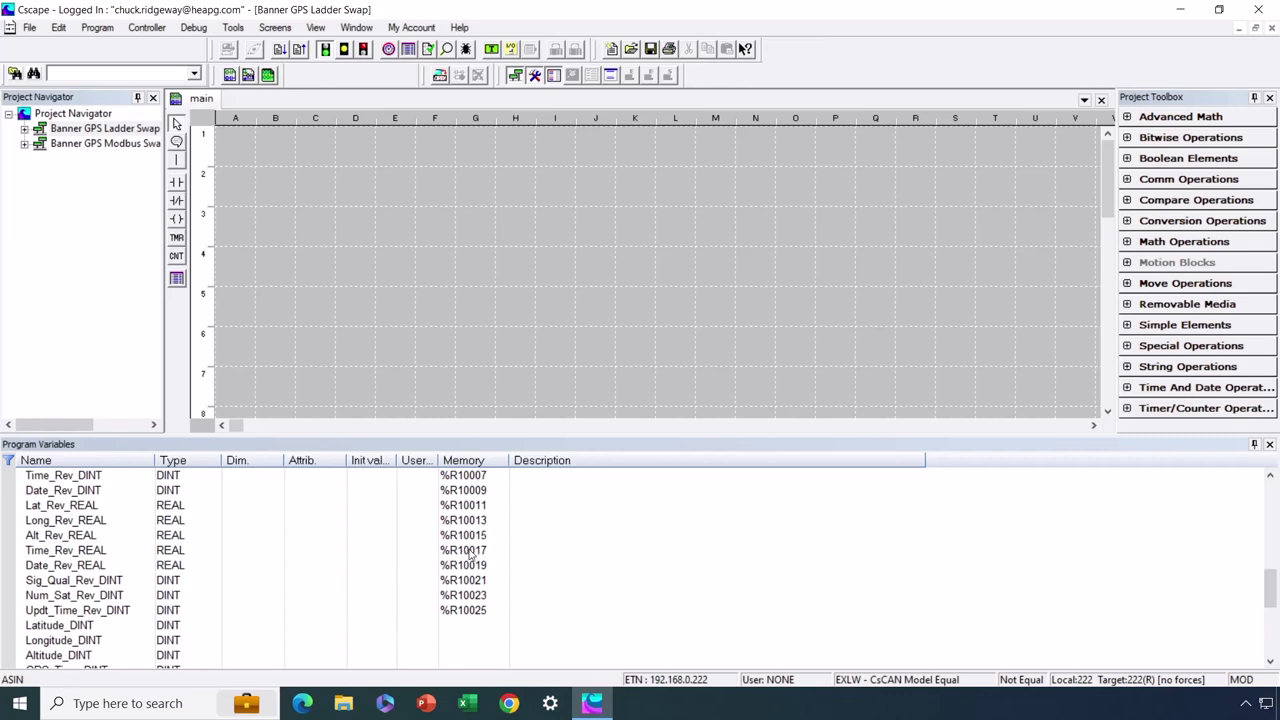
scroll(470, 550, up, 1)
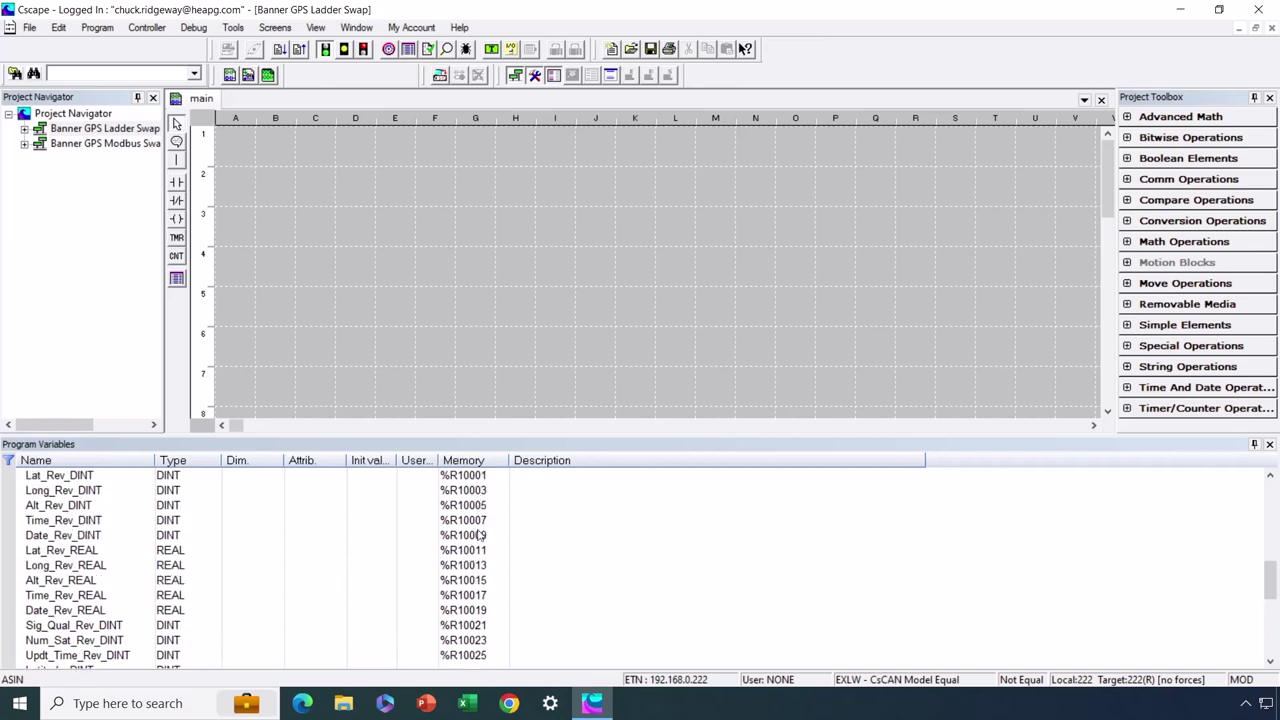
scroll(481, 570, up, 1)
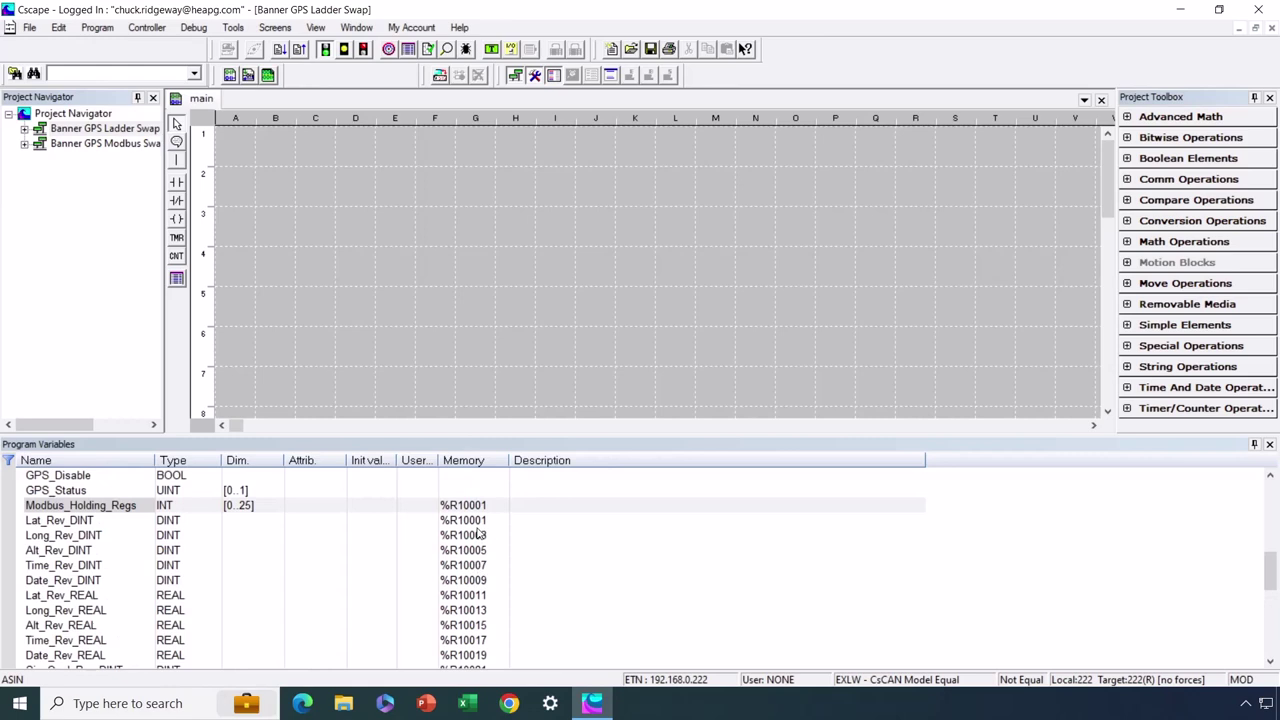
scroll(478, 535, up, 1)
scroll(478, 535, down, 1)
scroll(480, 547, down, 1)
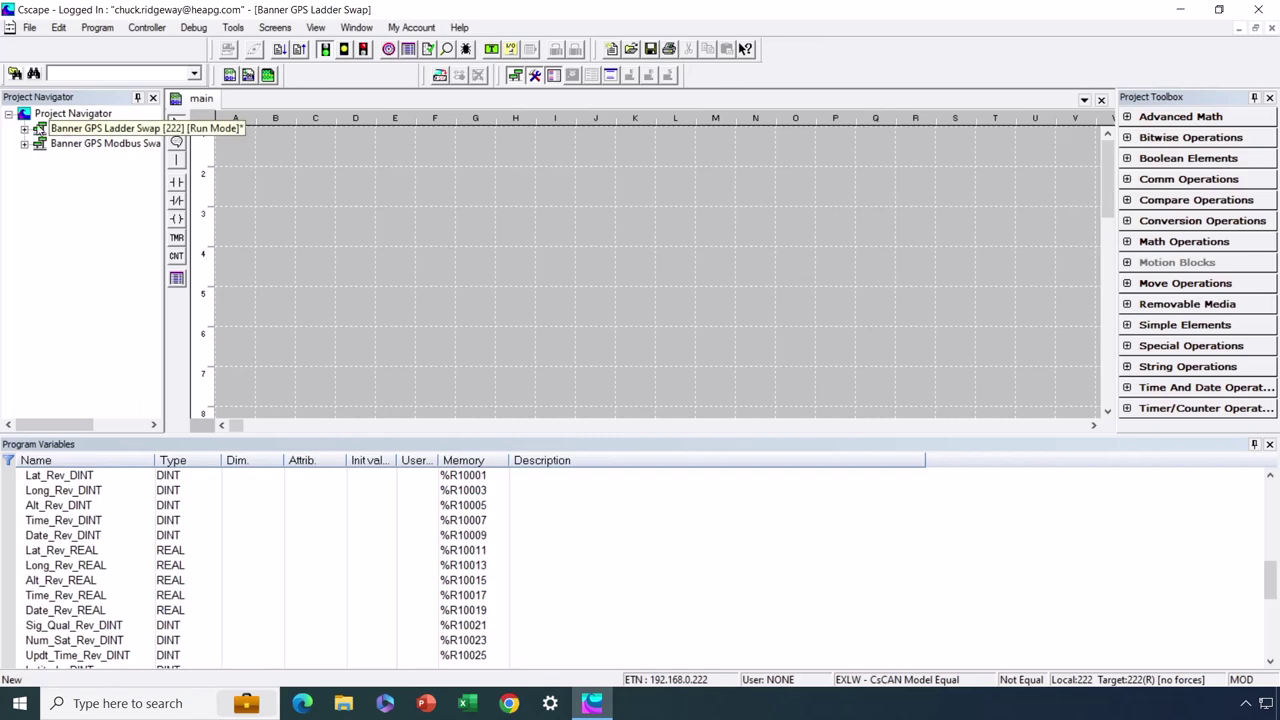
Step: Open the GPS_Data logic module of Banner GPS Ladder Swap and review its word-reversal rungs through to the end
double_click(36, 130)
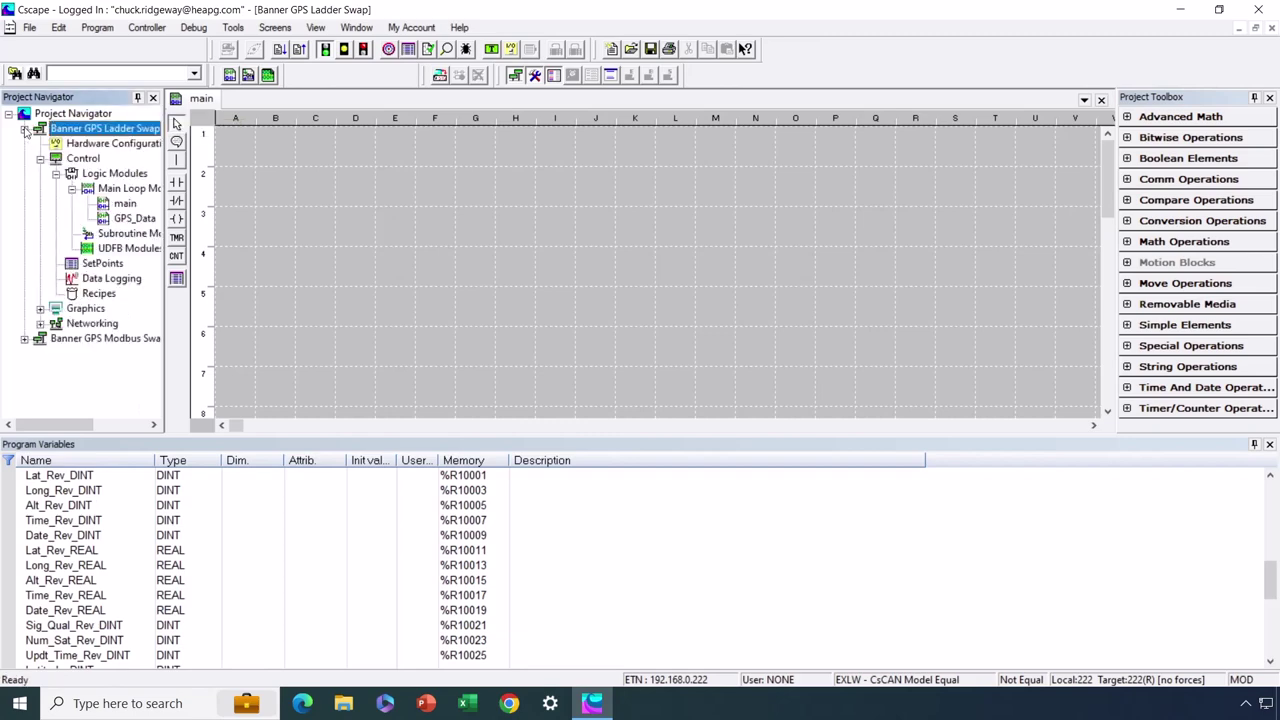
double_click(130, 219)
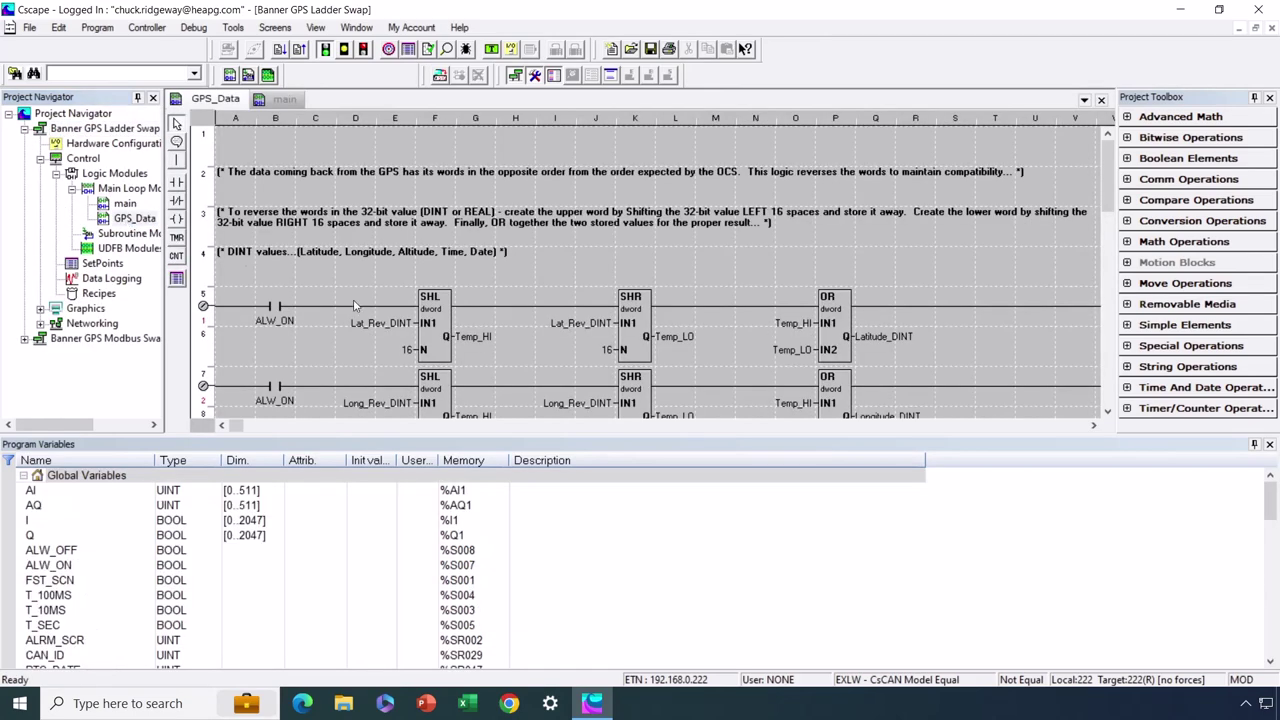
scroll(388, 325, down, 1)
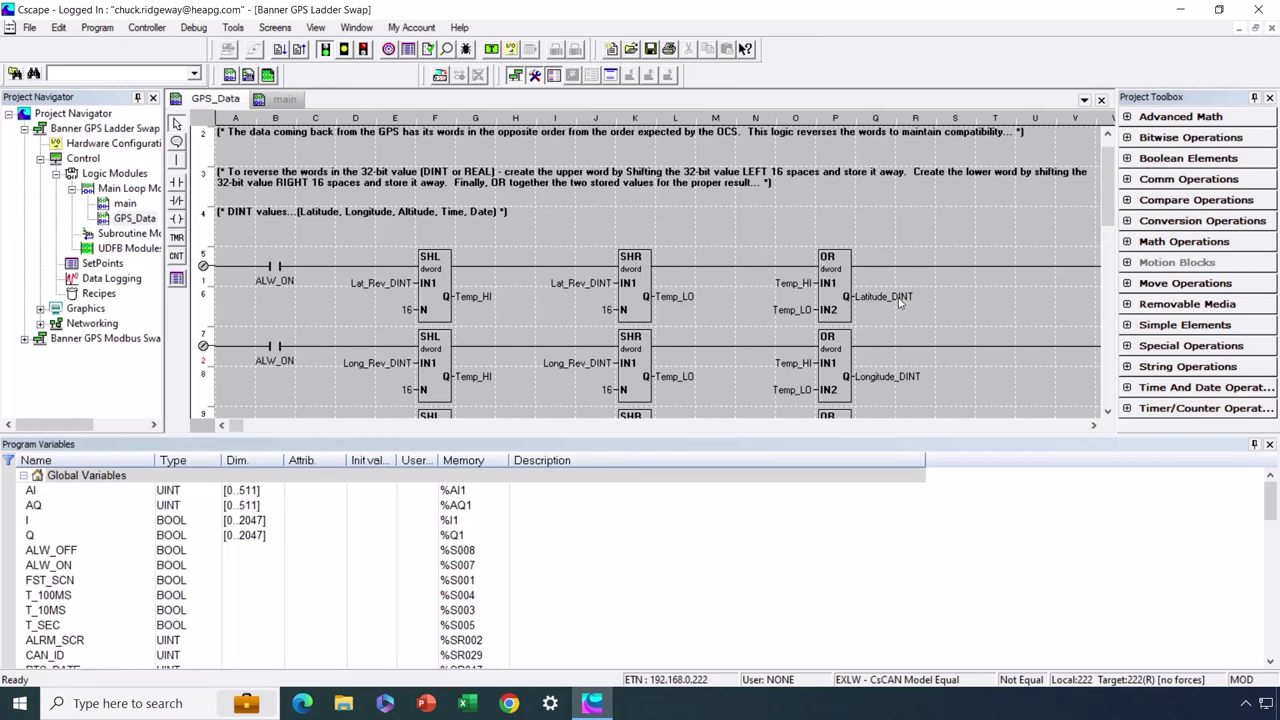
scroll(880, 305, down, 4)
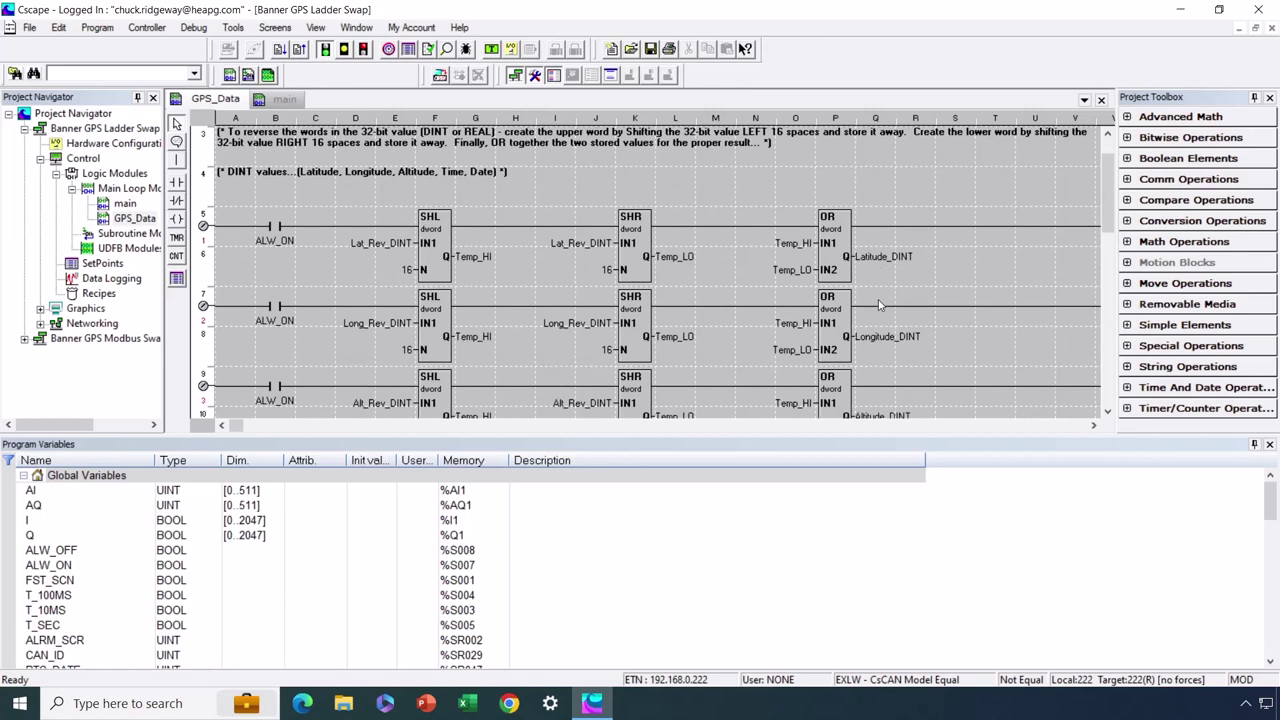
scroll(880, 305, down, 3)
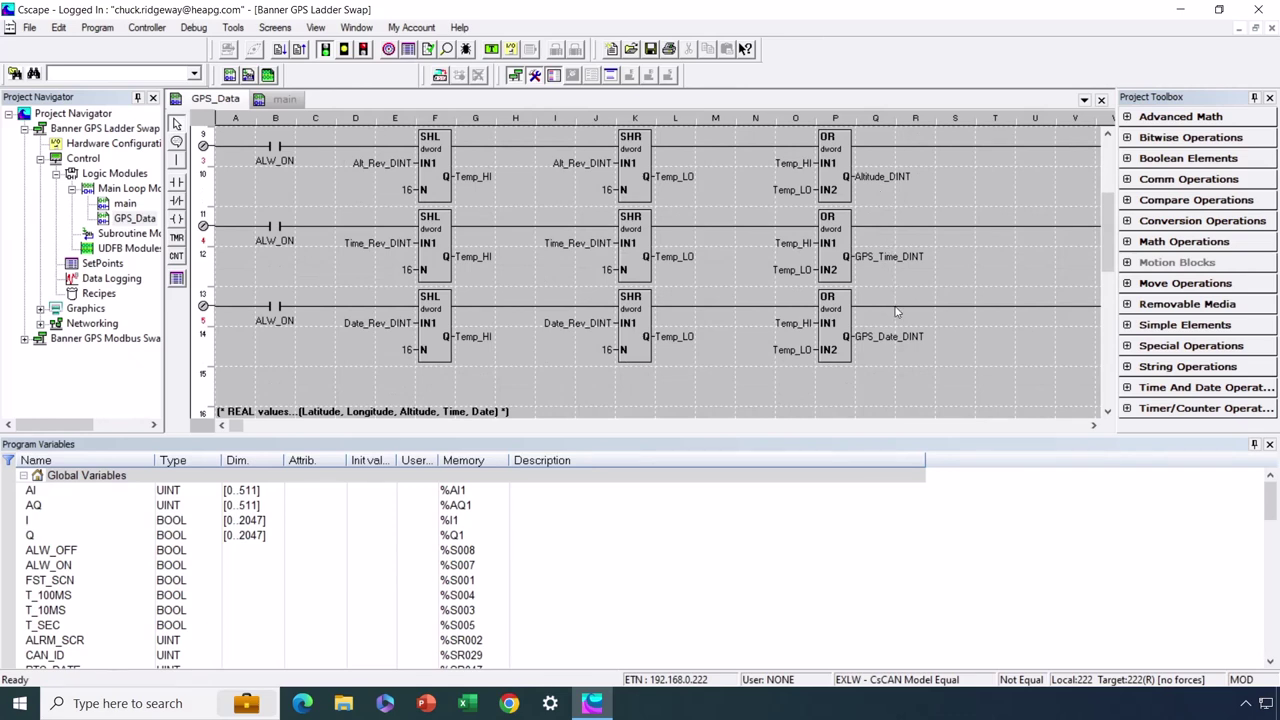
scroll(897, 313, down, 11)
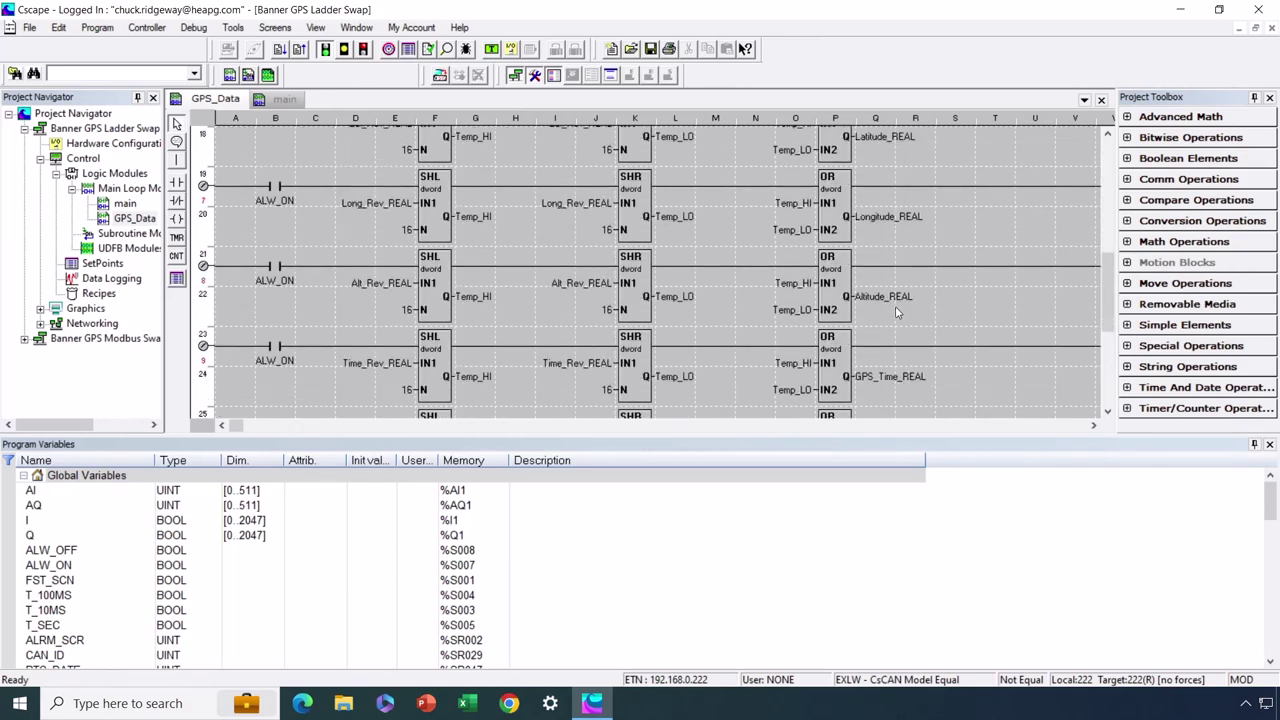
scroll(897, 313, down, 8)
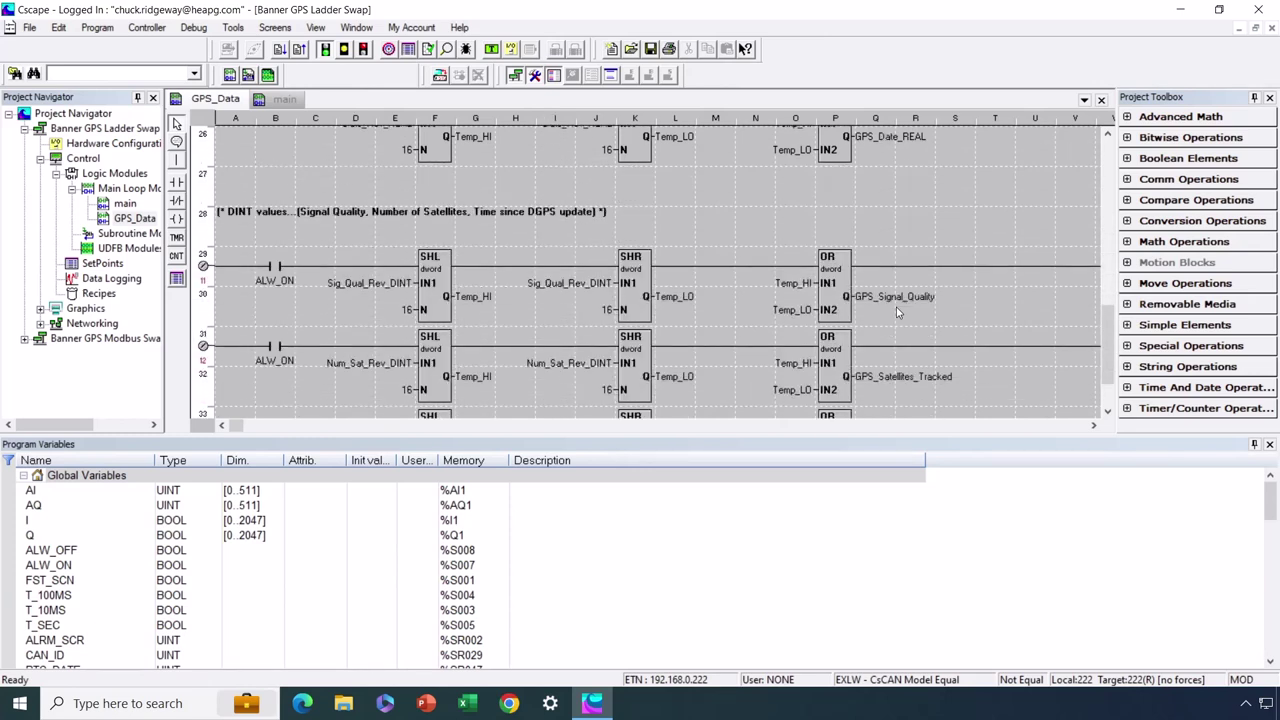
scroll(897, 313, down, 1)
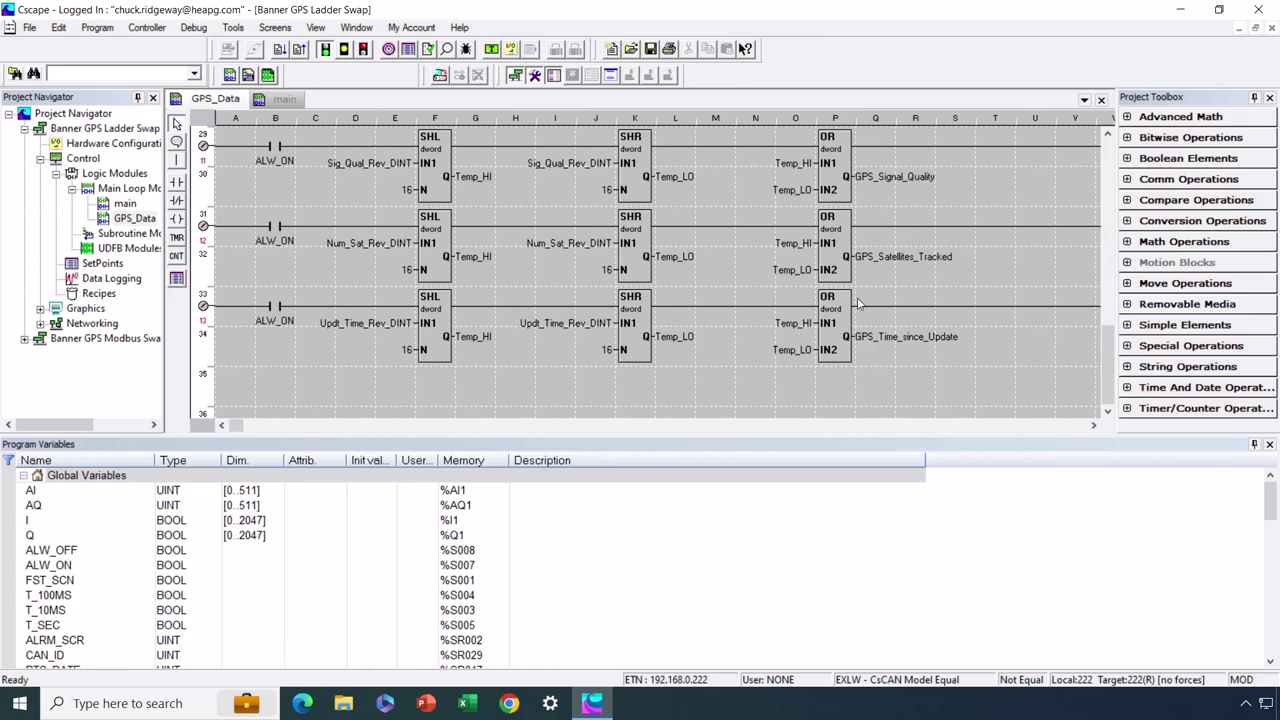
Step: Open the graphics screen editor and inspect the numeric data properties of the Latitude field tied to Latitude_DINT
click(491, 49)
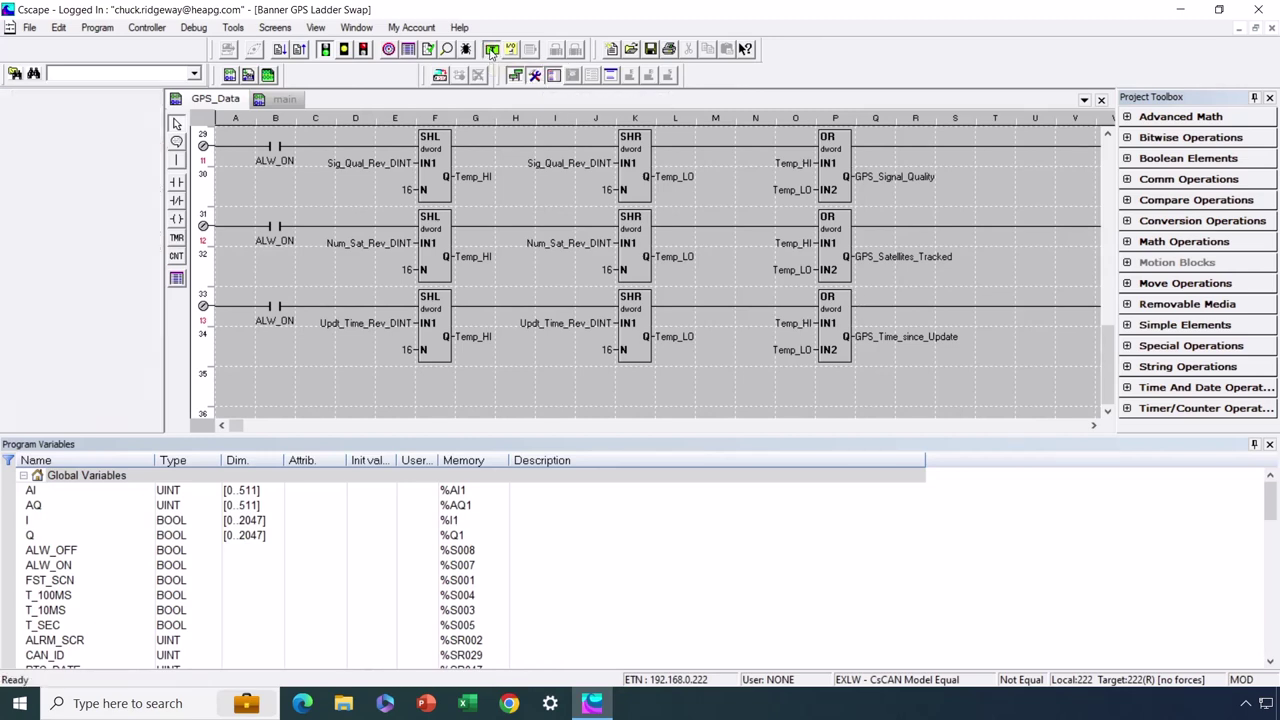
click(980, 100)
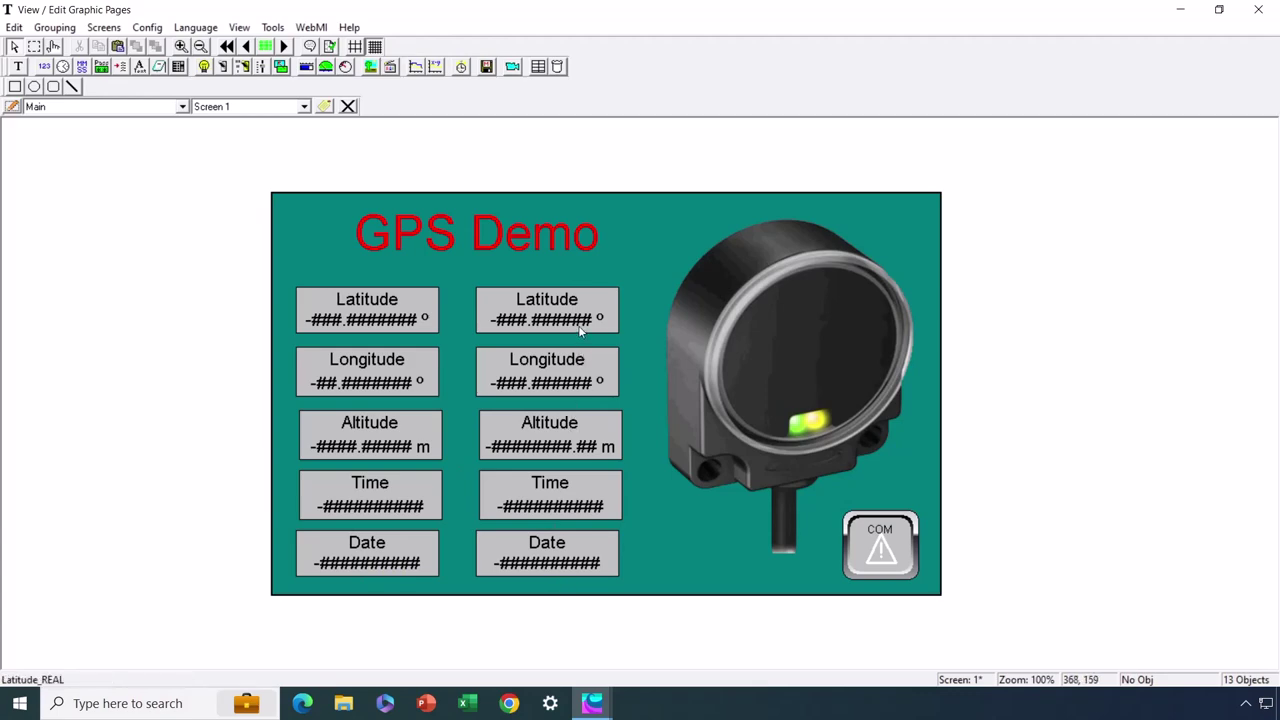
click(392, 315)
double_click(392, 315)
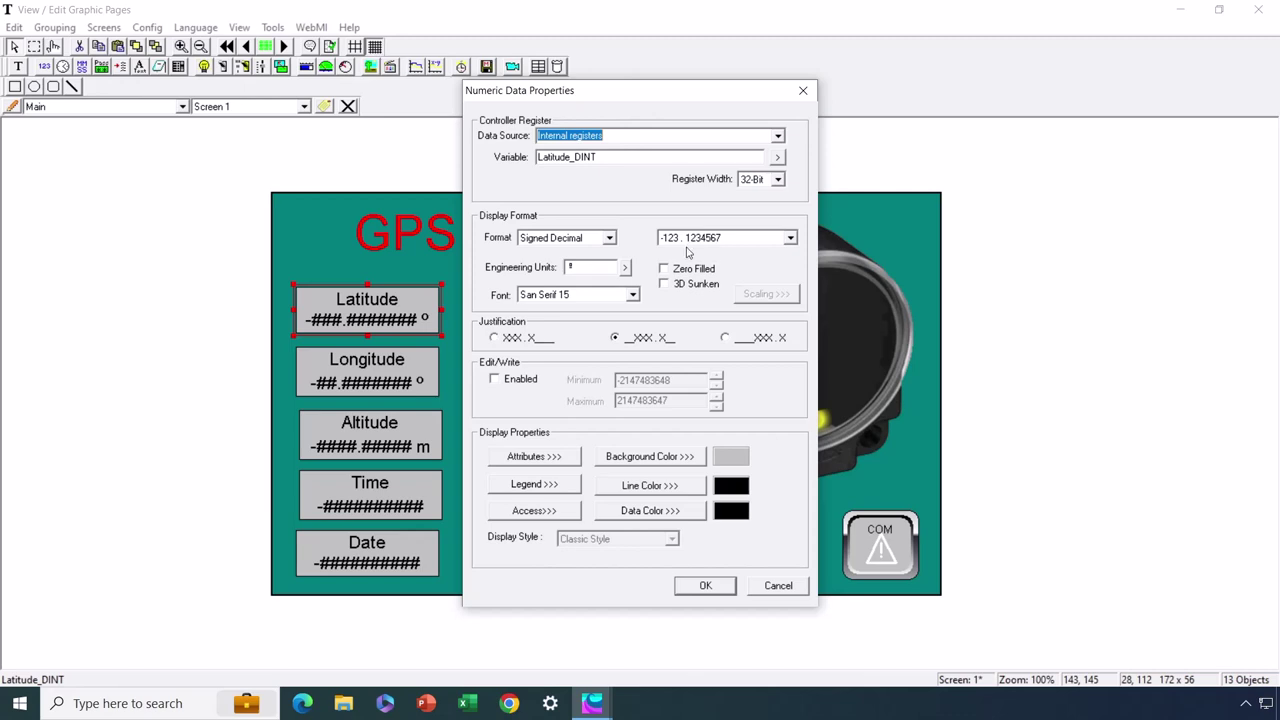
click(697, 588)
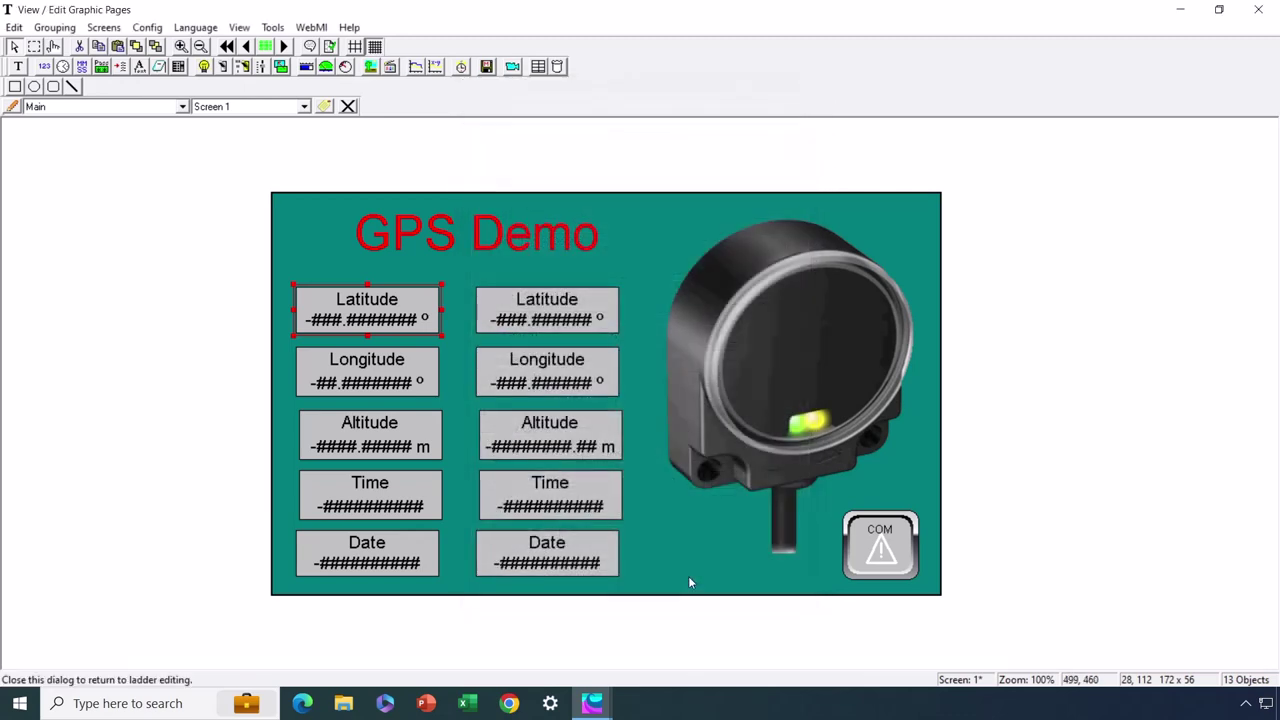
Step: Inspect the numeric data properties of the Altitude_DINT, GPS_Time_DINT and Latitude_REAL fields on the GPS Demo screen
click(393, 426)
double_click(393, 426)
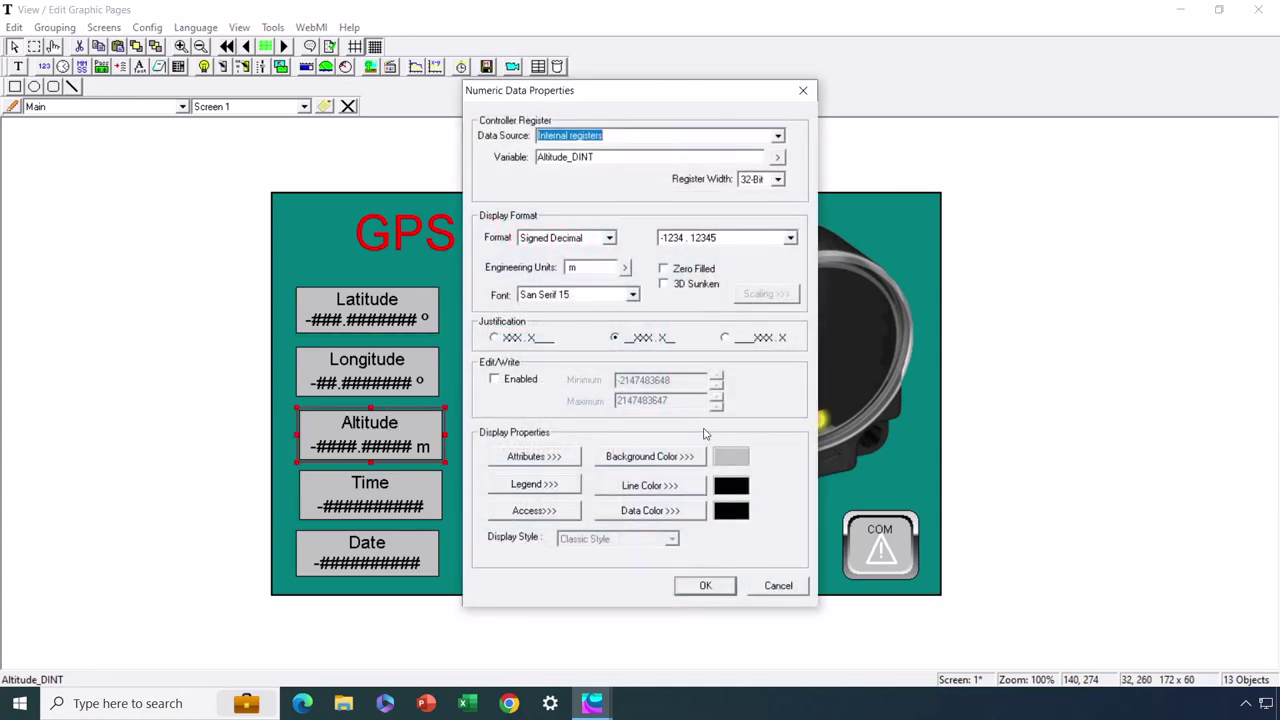
click(704, 587)
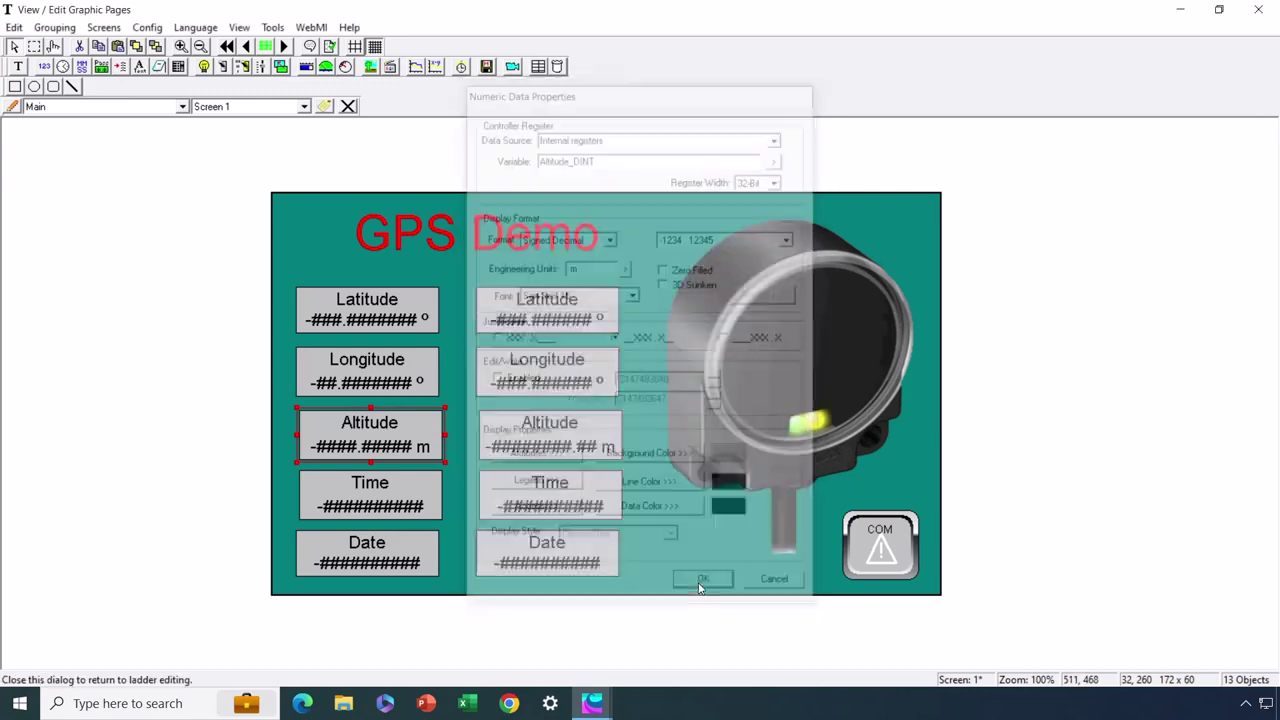
double_click(389, 499)
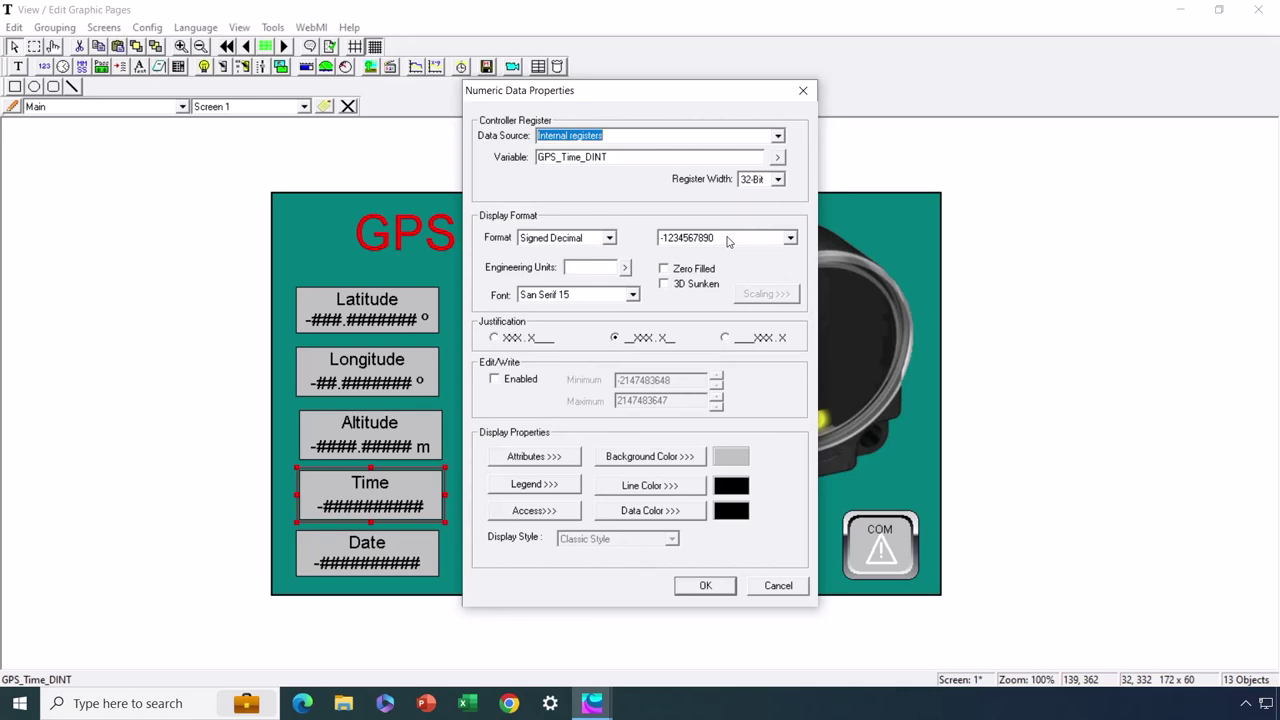
click(705, 586)
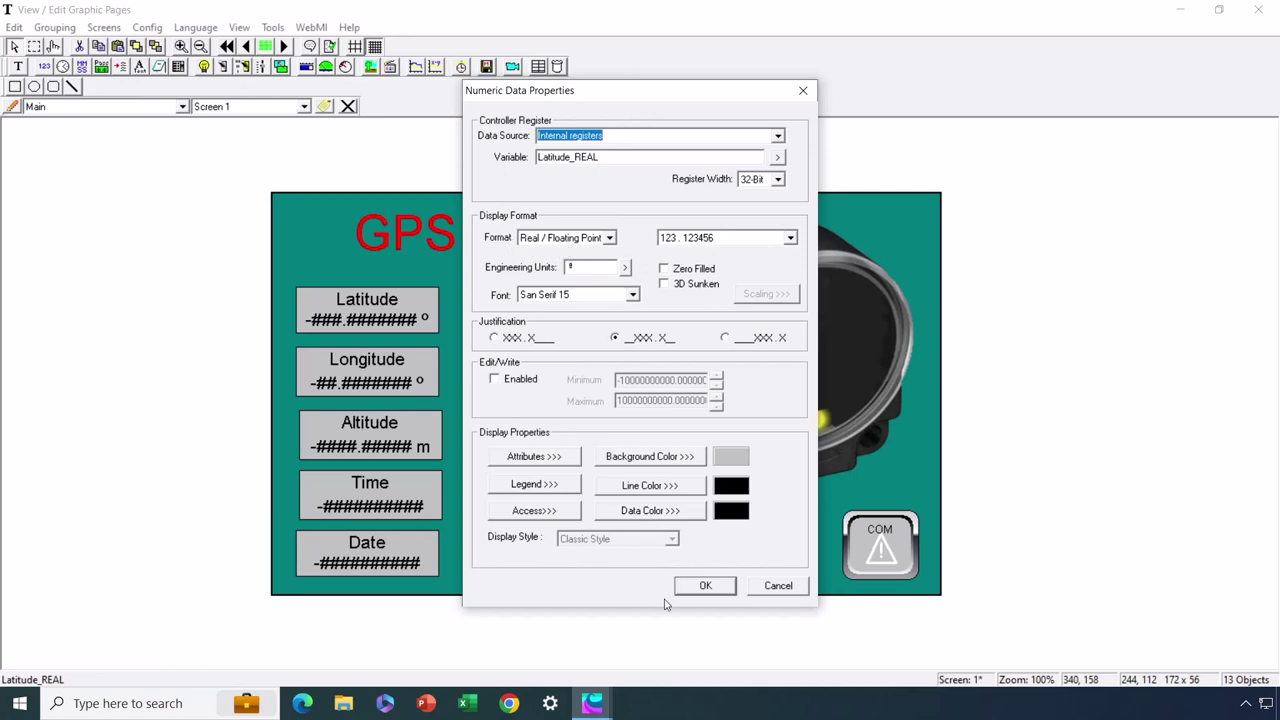
click(703, 587)
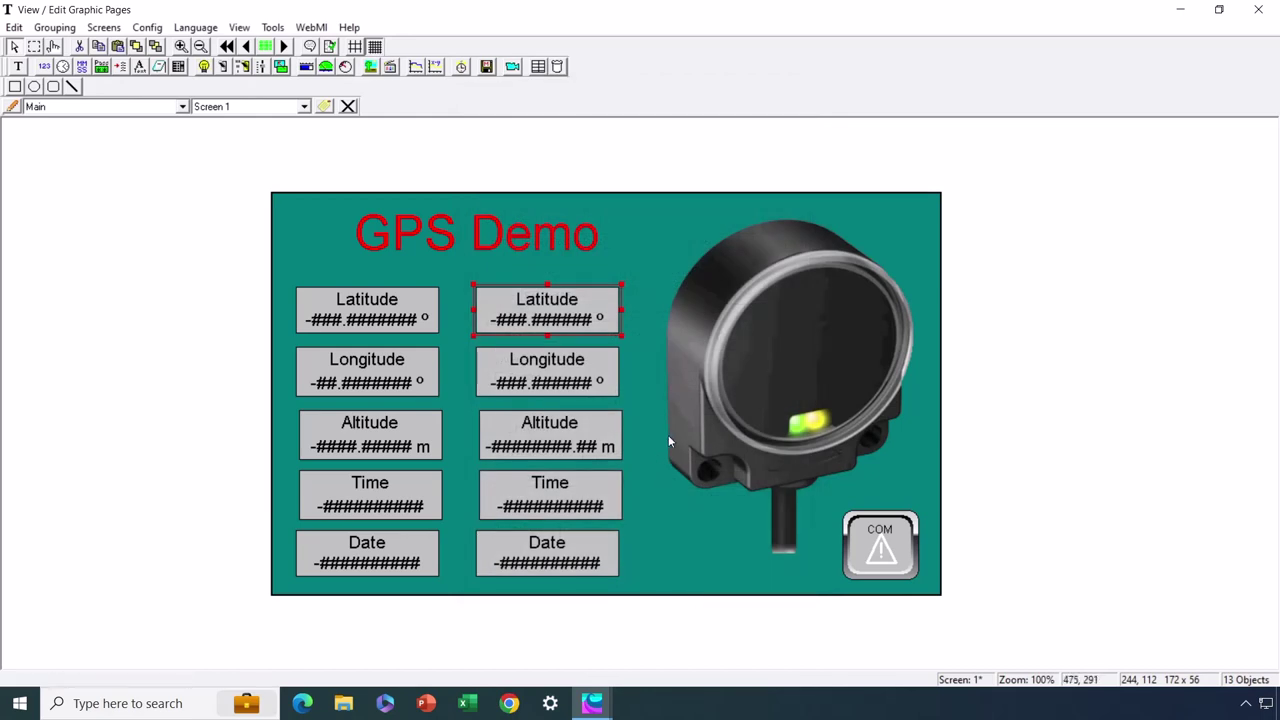
Step: Display the Modbus Diagnostics screen that follows the GPS Demo screen
click(285, 47)
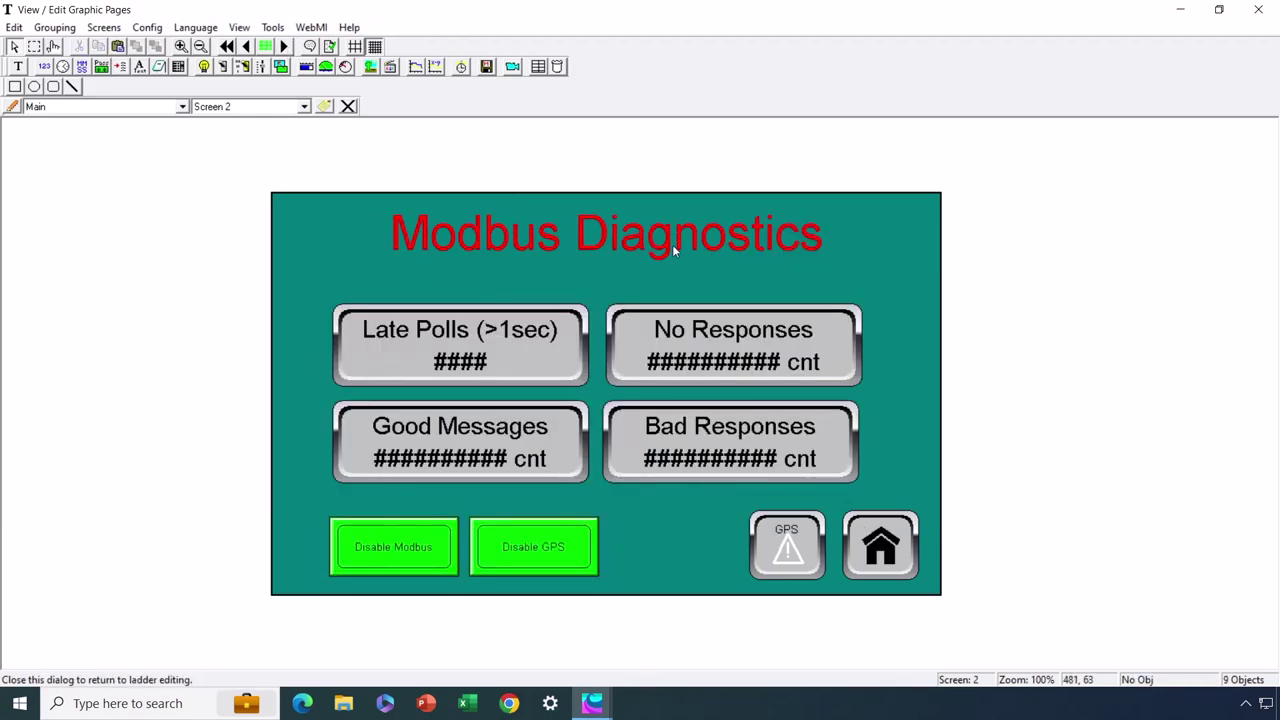
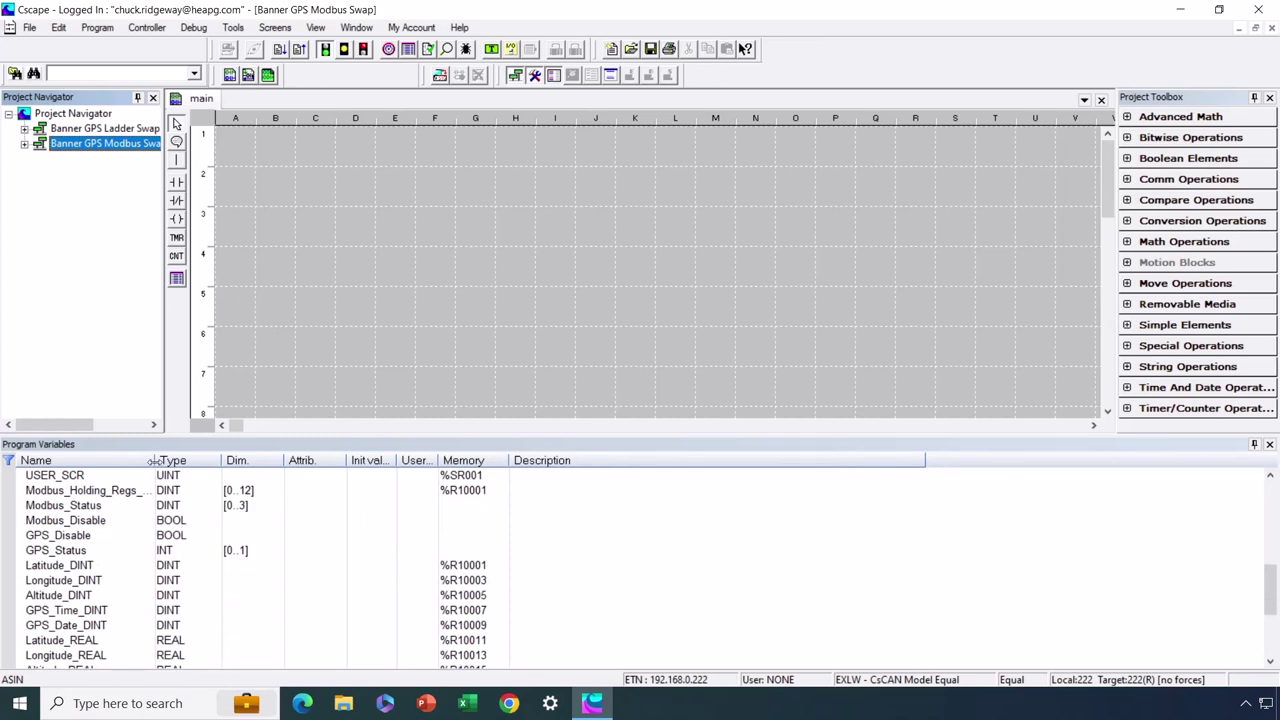
Step: Widen the Name column of the program variables to fit the full names and select the Modbus_Holding_Regs_32BIT array
drag(153, 460, 190, 460)
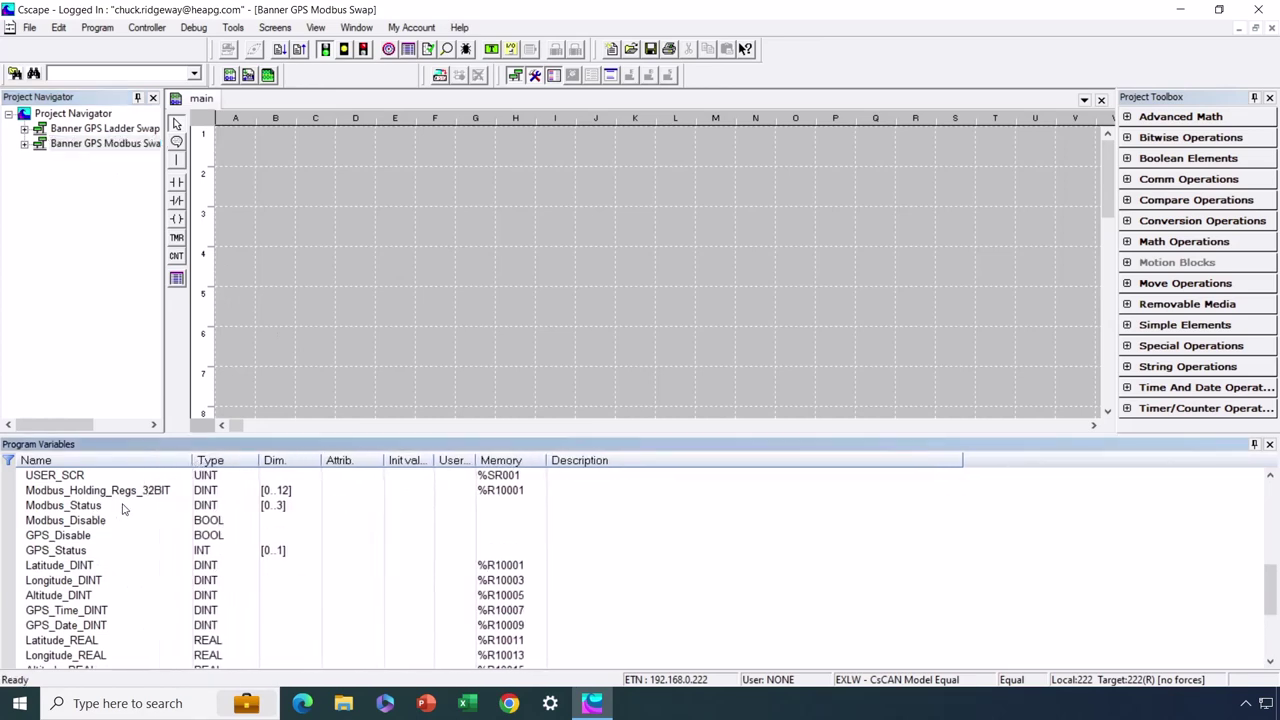
click(107, 492)
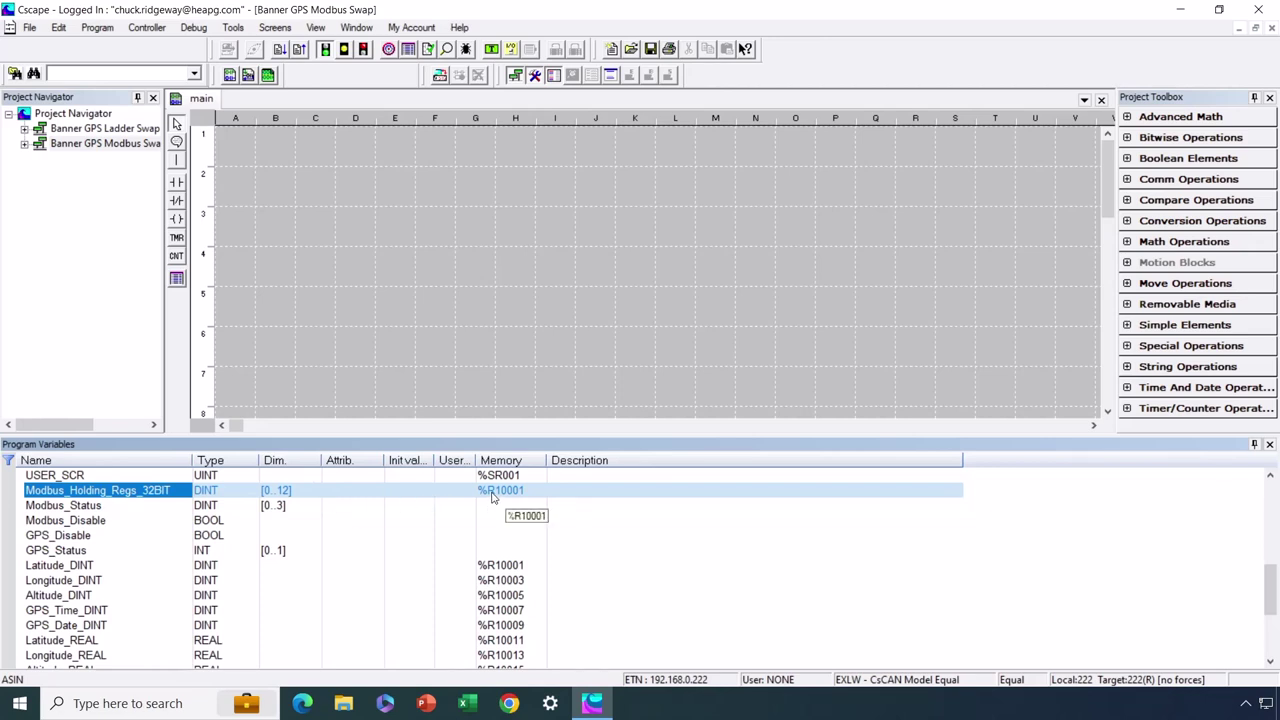
Step: Open the MJ2 Modbus Master scan list in the hardware configuration and inspect the entry targeting device register 40001
click(511, 52)
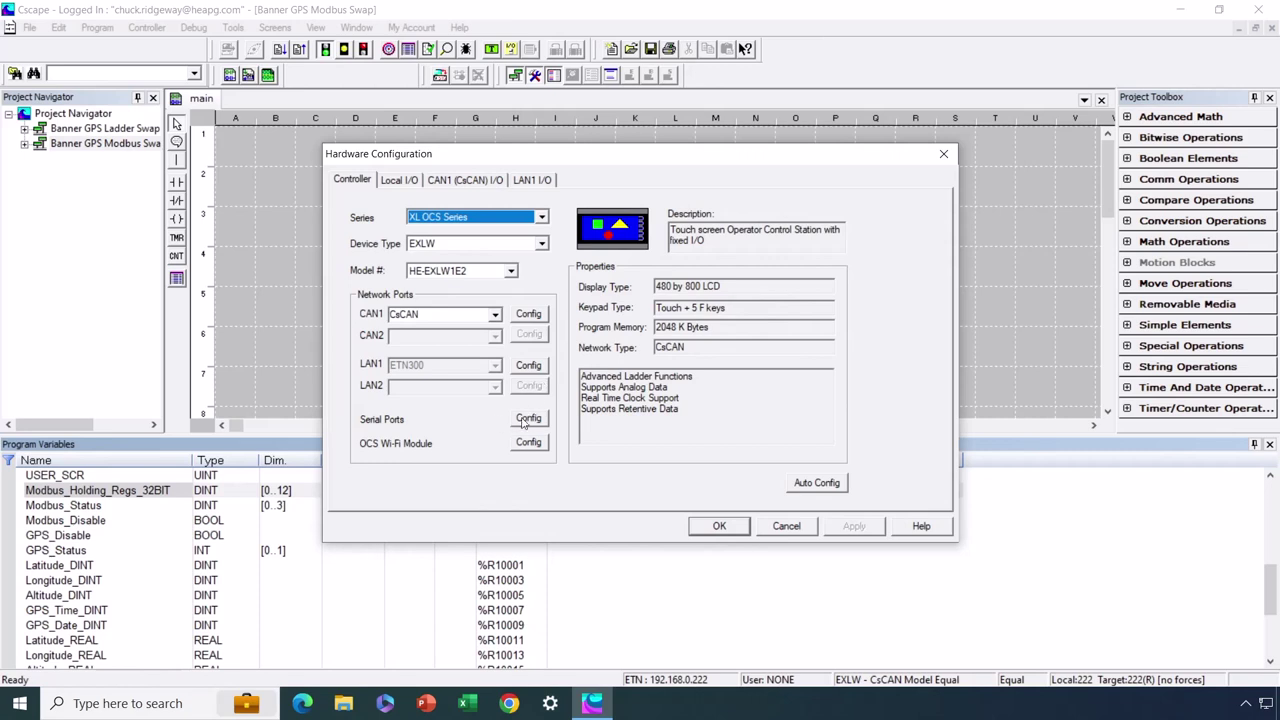
click(525, 420)
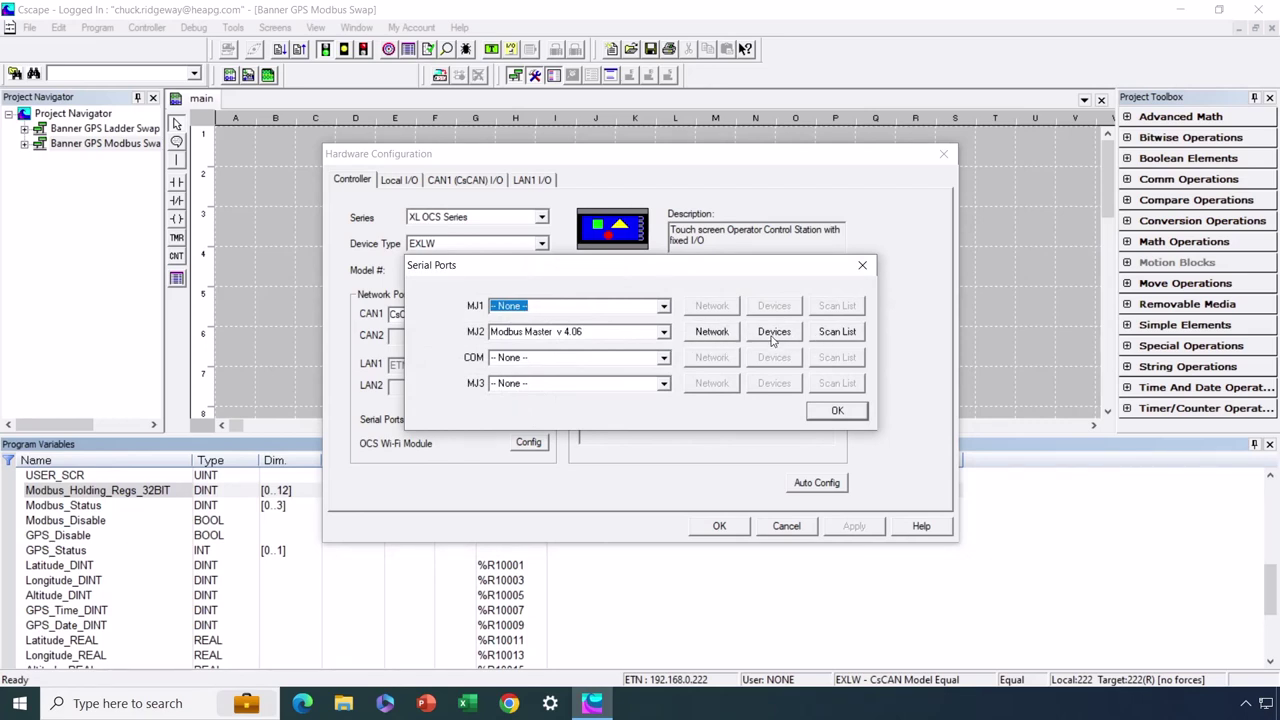
click(830, 334)
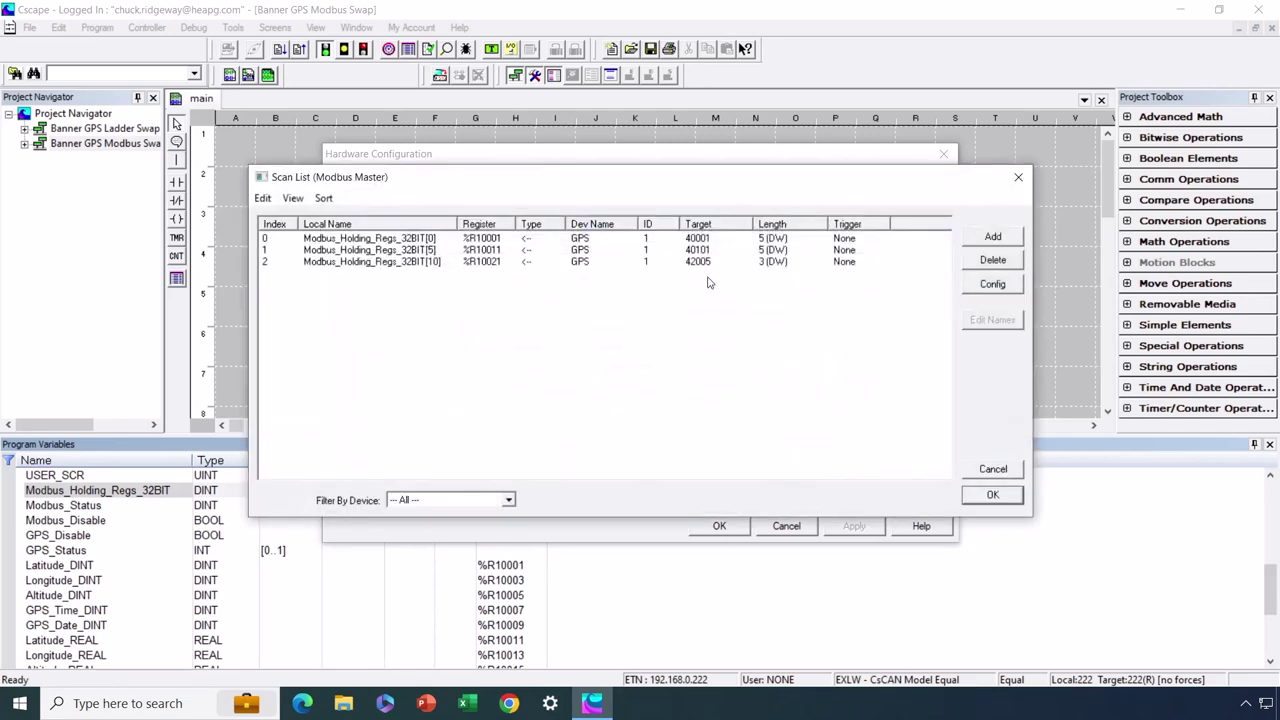
click(598, 240)
double_click(598, 240)
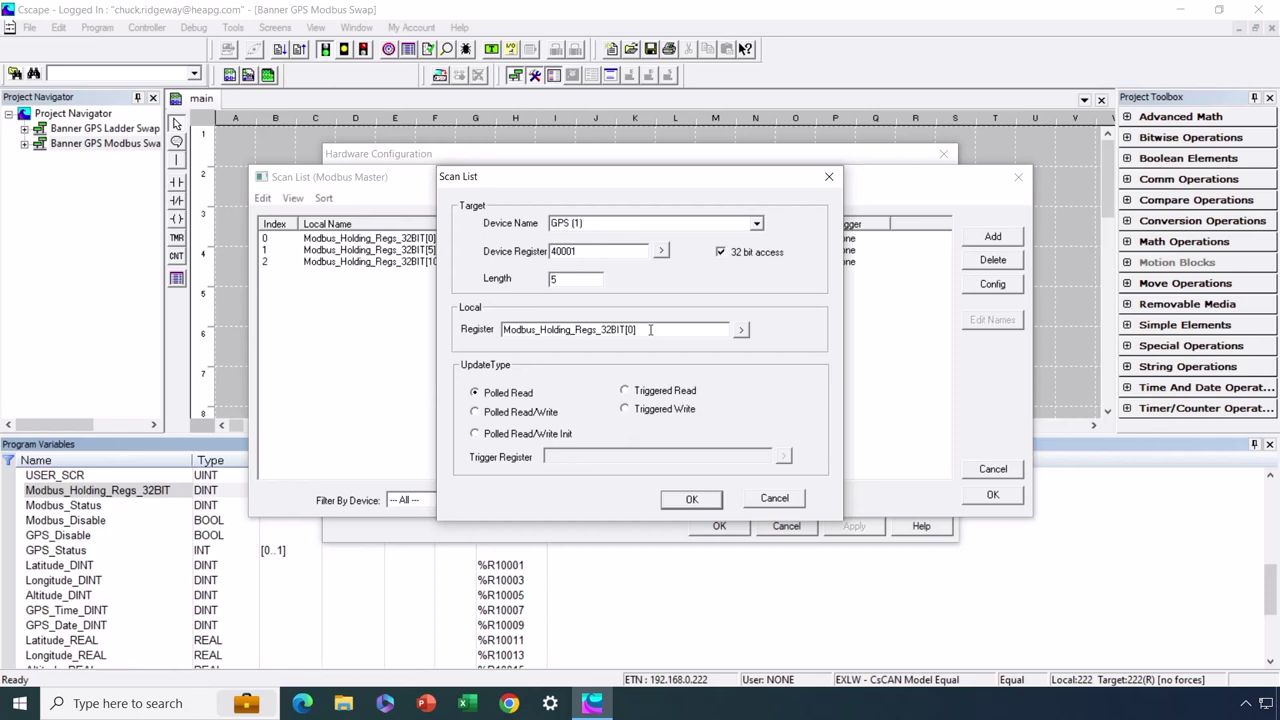
click(694, 504)
Step: Inspect the scan list entries targeting registers 40101 and 42005, then close the scan list
double_click(593, 252)
click(713, 501)
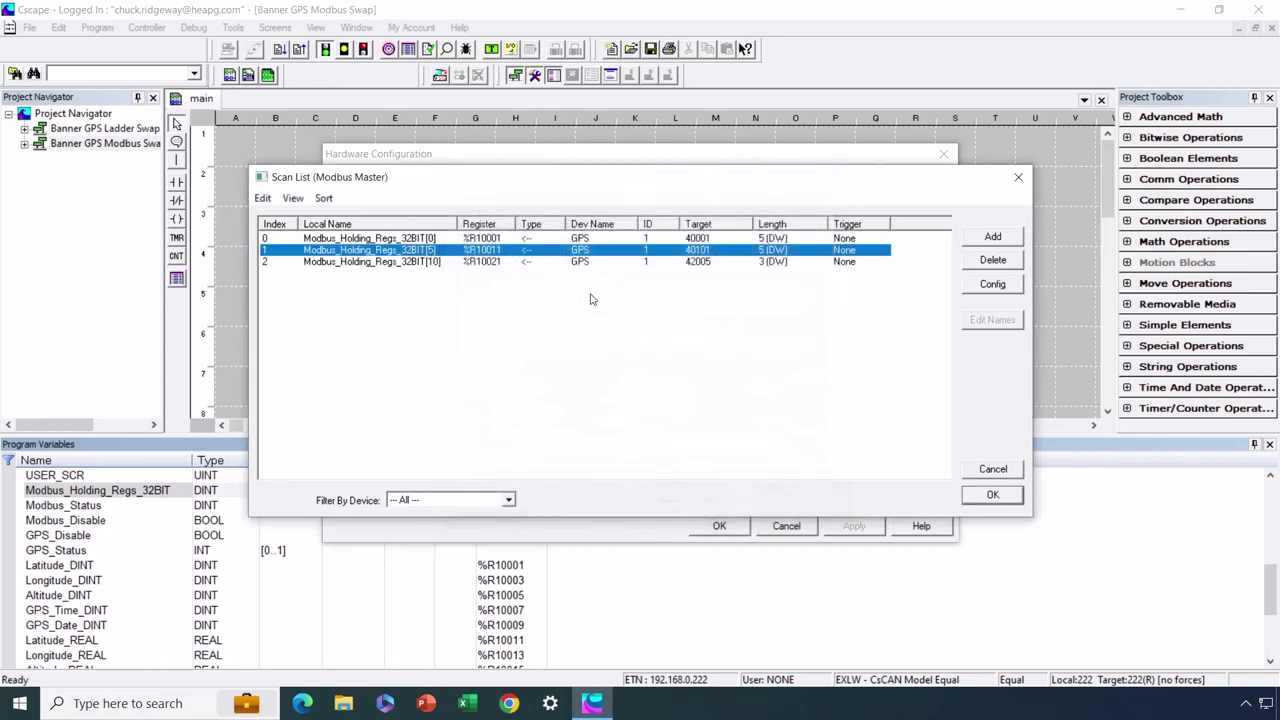
double_click(573, 262)
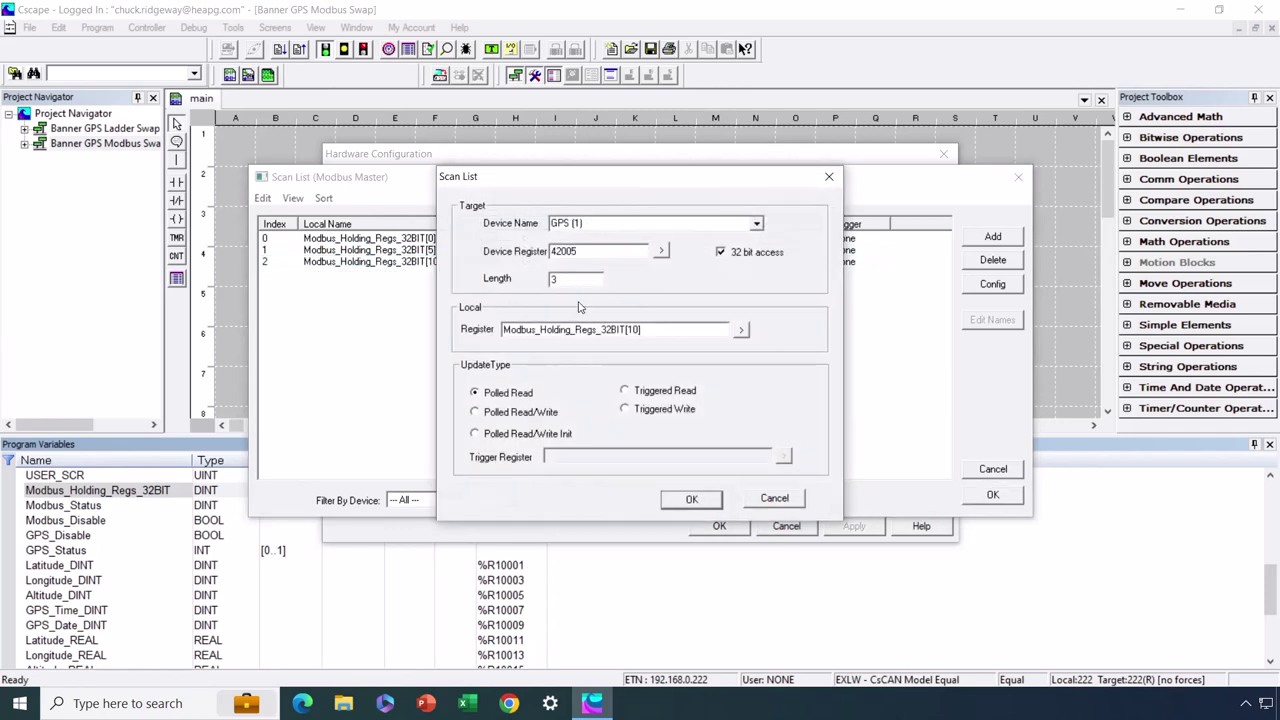
click(700, 505)
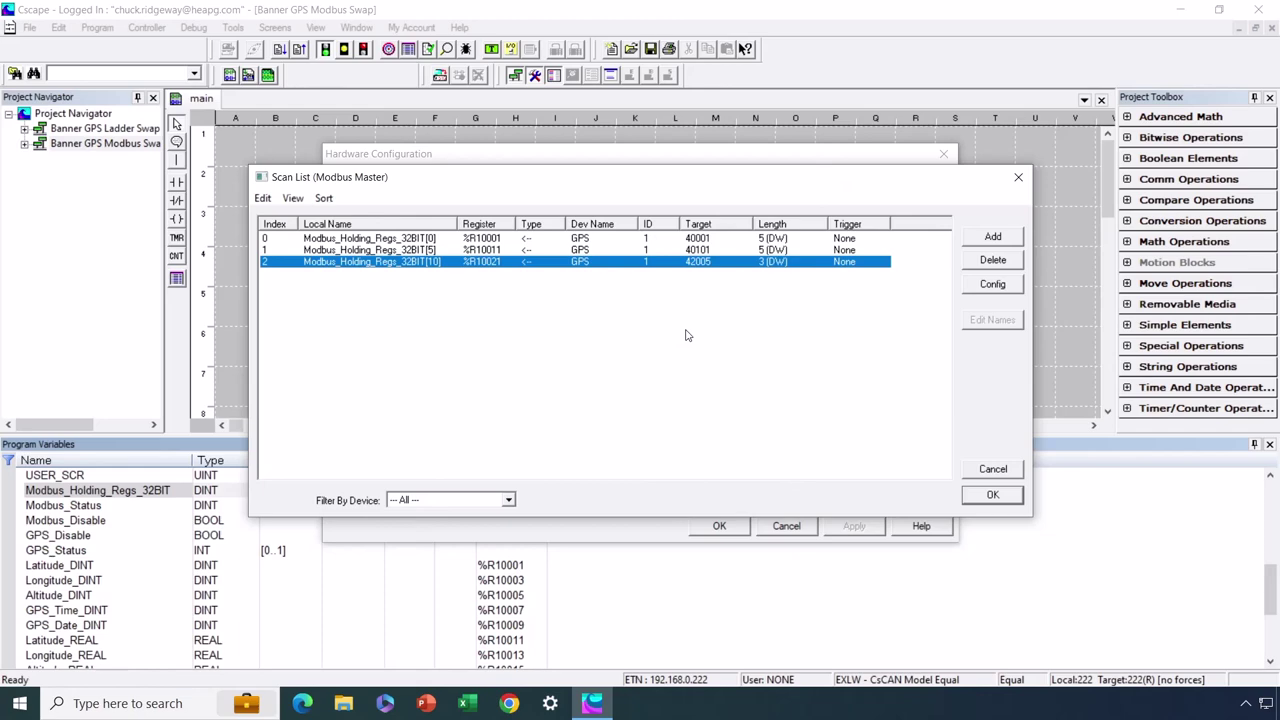
click(970, 497)
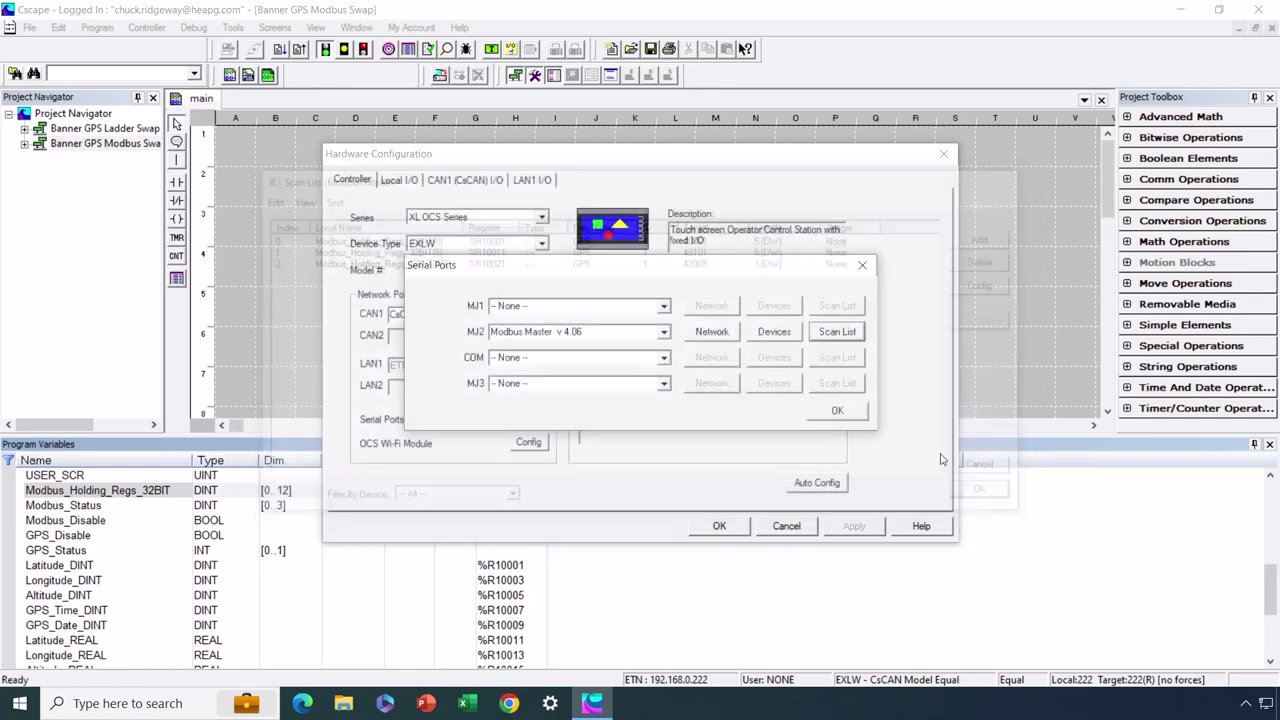
Step: Inspect the GPS device's word-swap, addressing and status options on MJ2, and close the hardware configuration
click(783, 336)
double_click(656, 260)
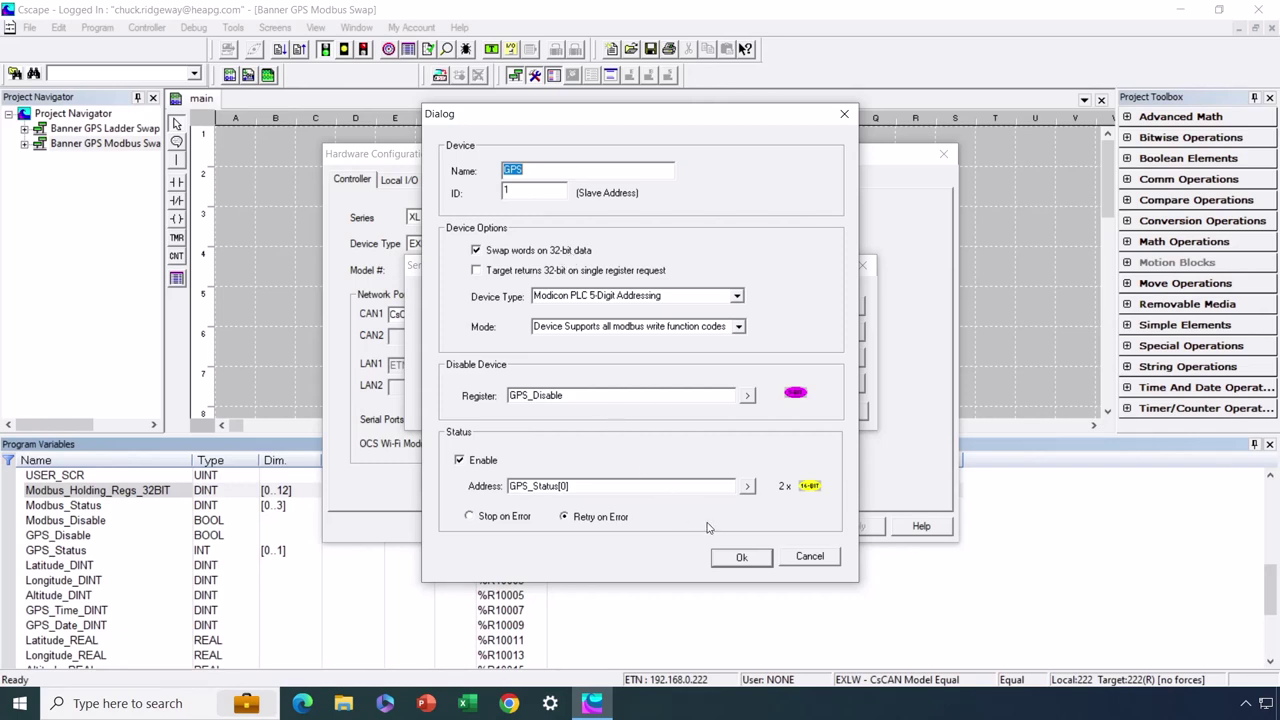
click(735, 560)
click(738, 558)
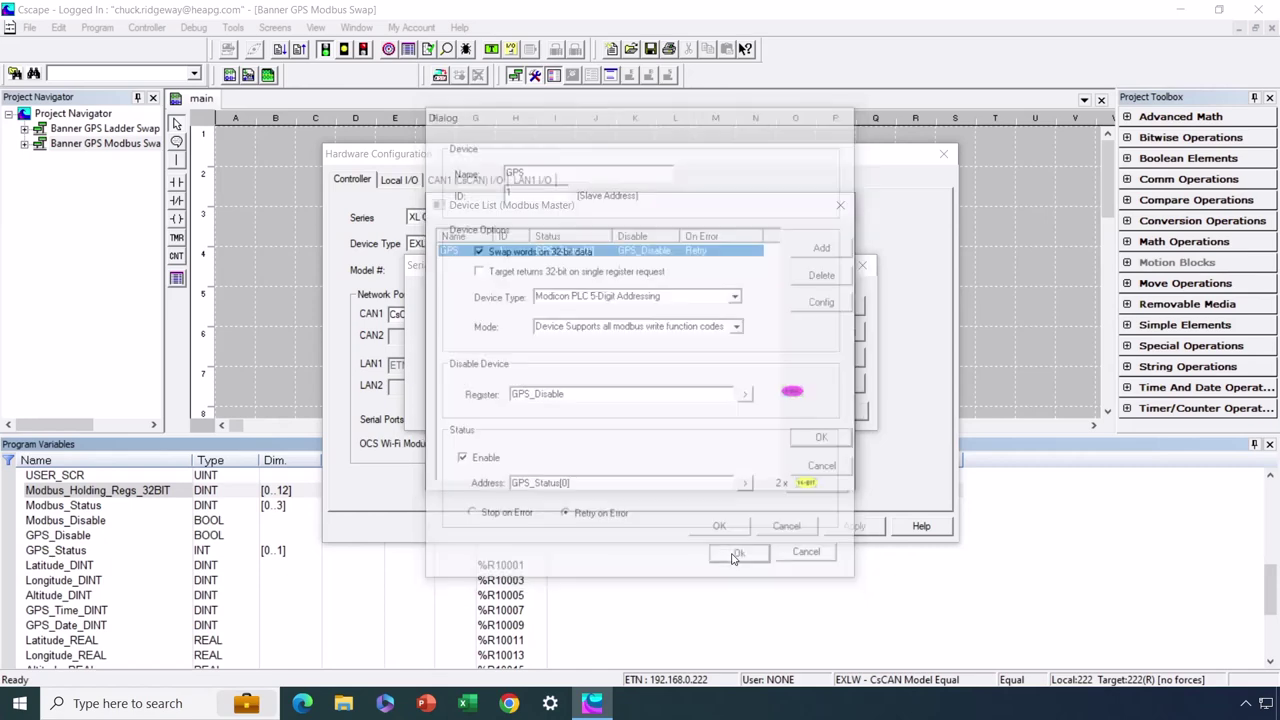
click(808, 442)
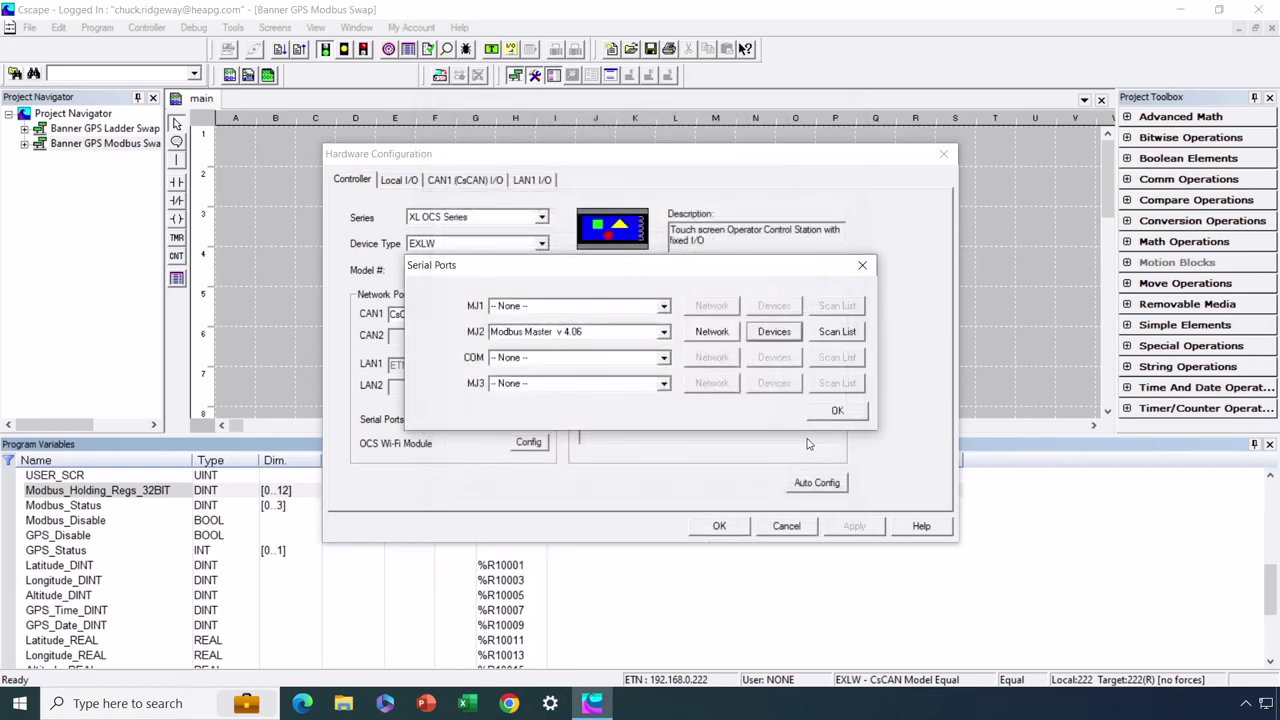
click(838, 411)
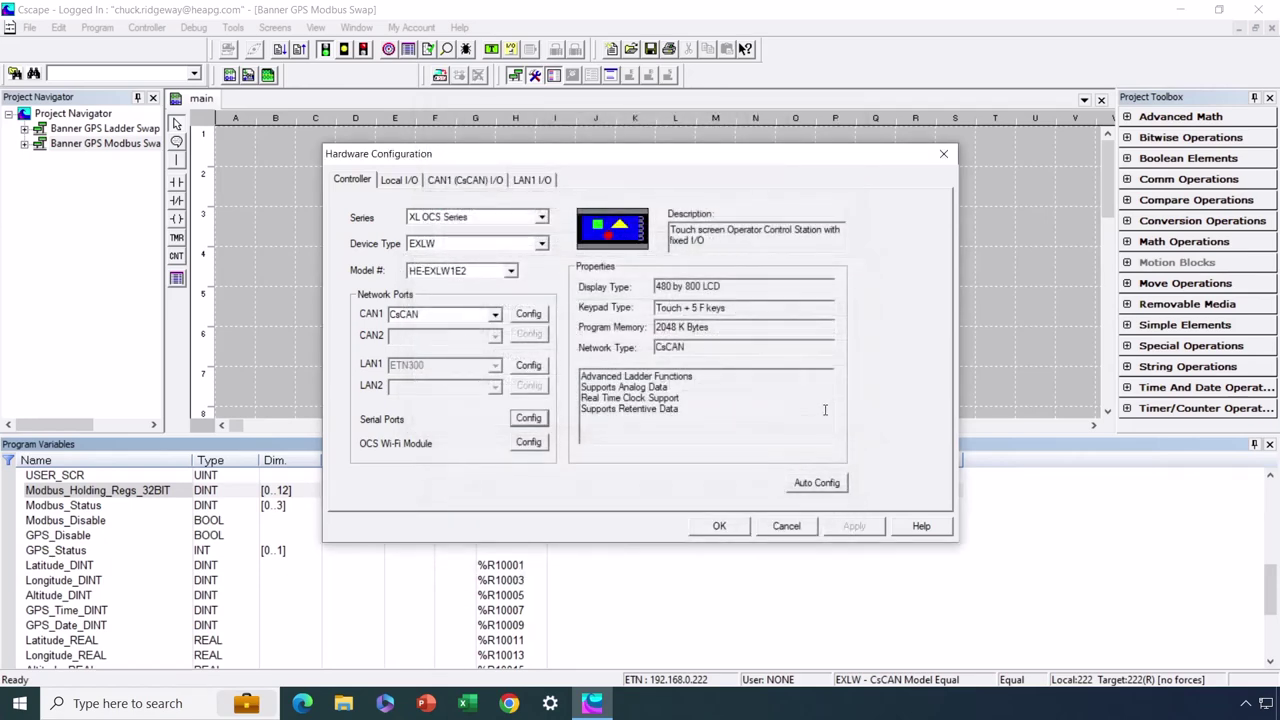
click(719, 527)
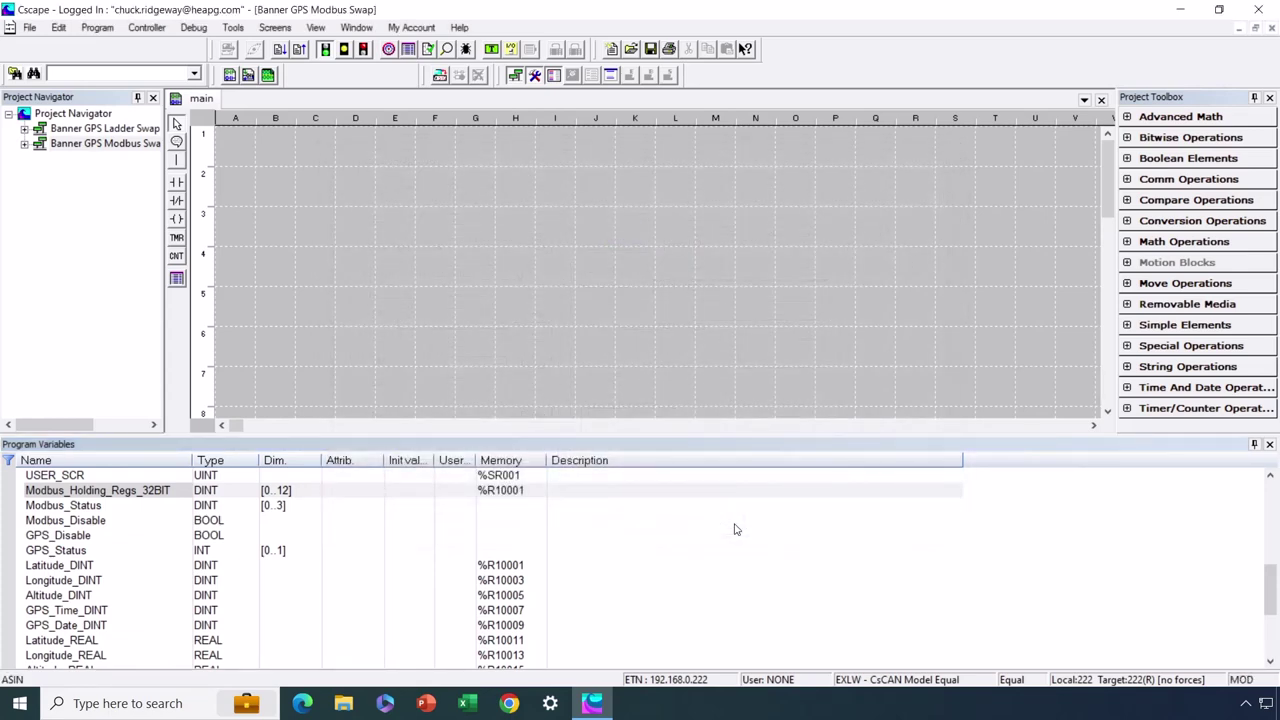
Step: Check the memory addresses of Latitude_DINT, Longitude_DINT and Altitude_DINT against the Modbus_Holding_Regs_32BIT array
scroll(609, 509, down, 1)
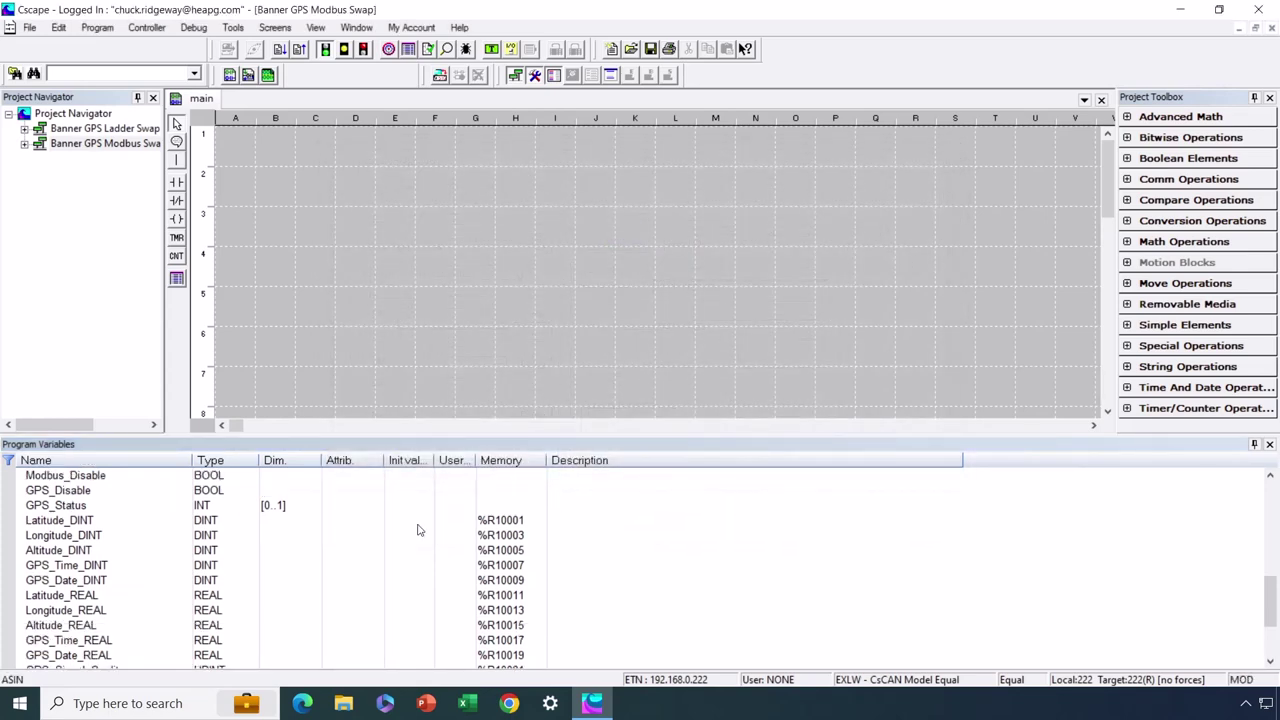
click(76, 527)
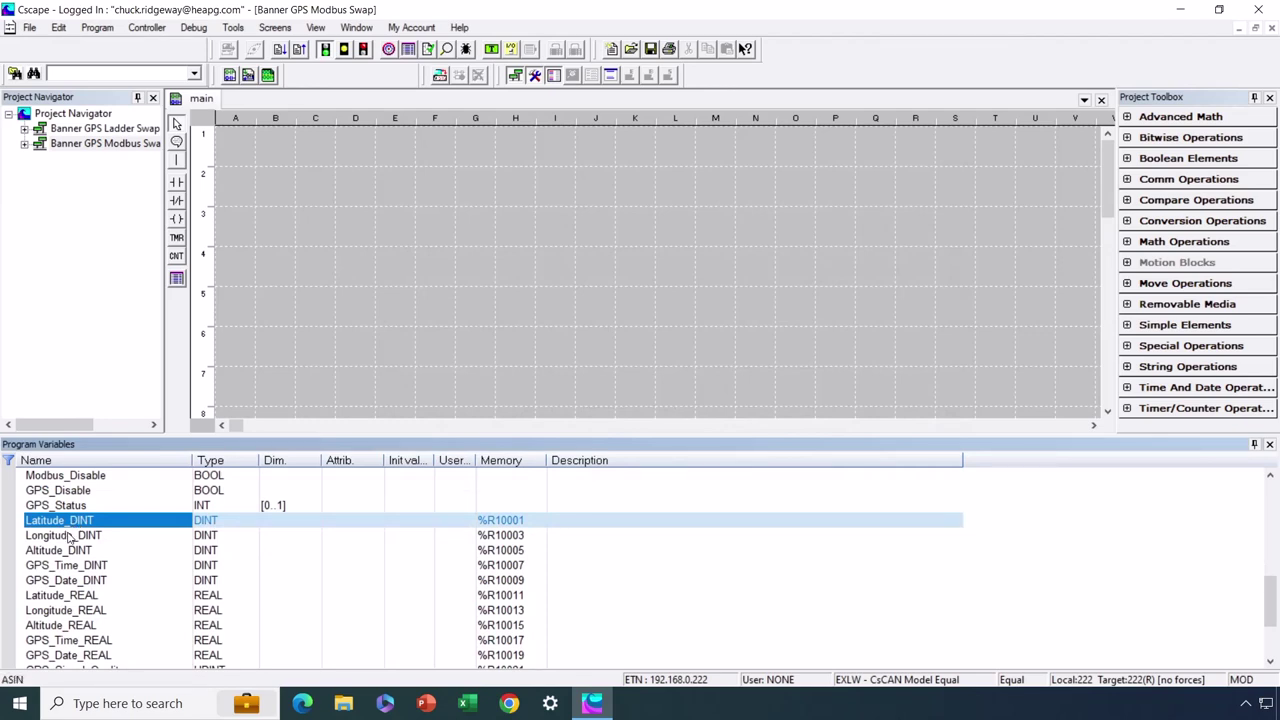
click(67, 538)
click(68, 553)
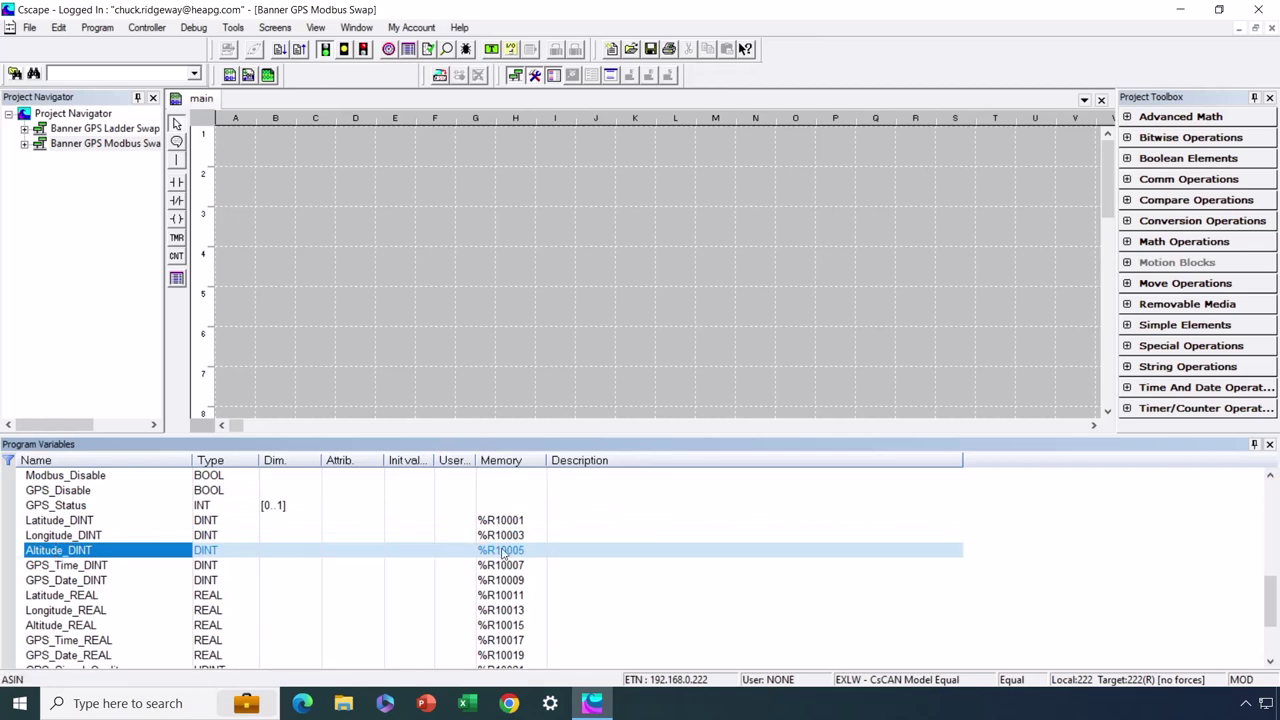
scroll(502, 553, up, 1)
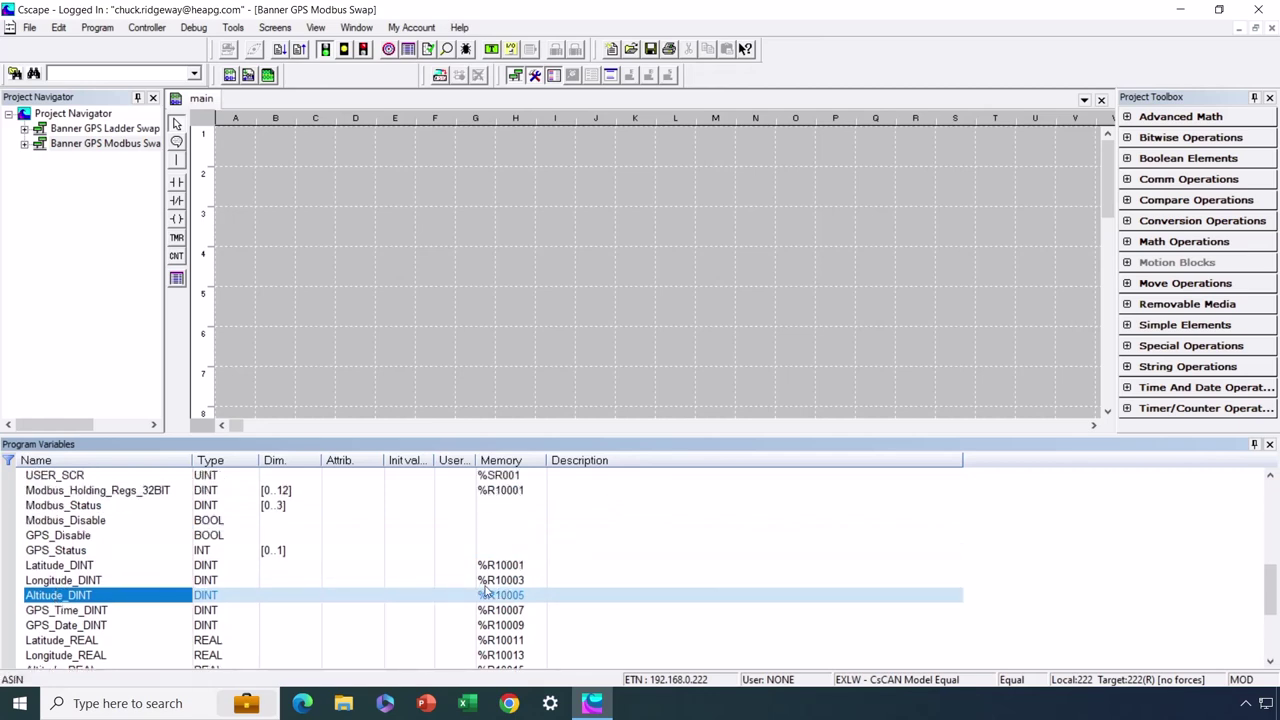